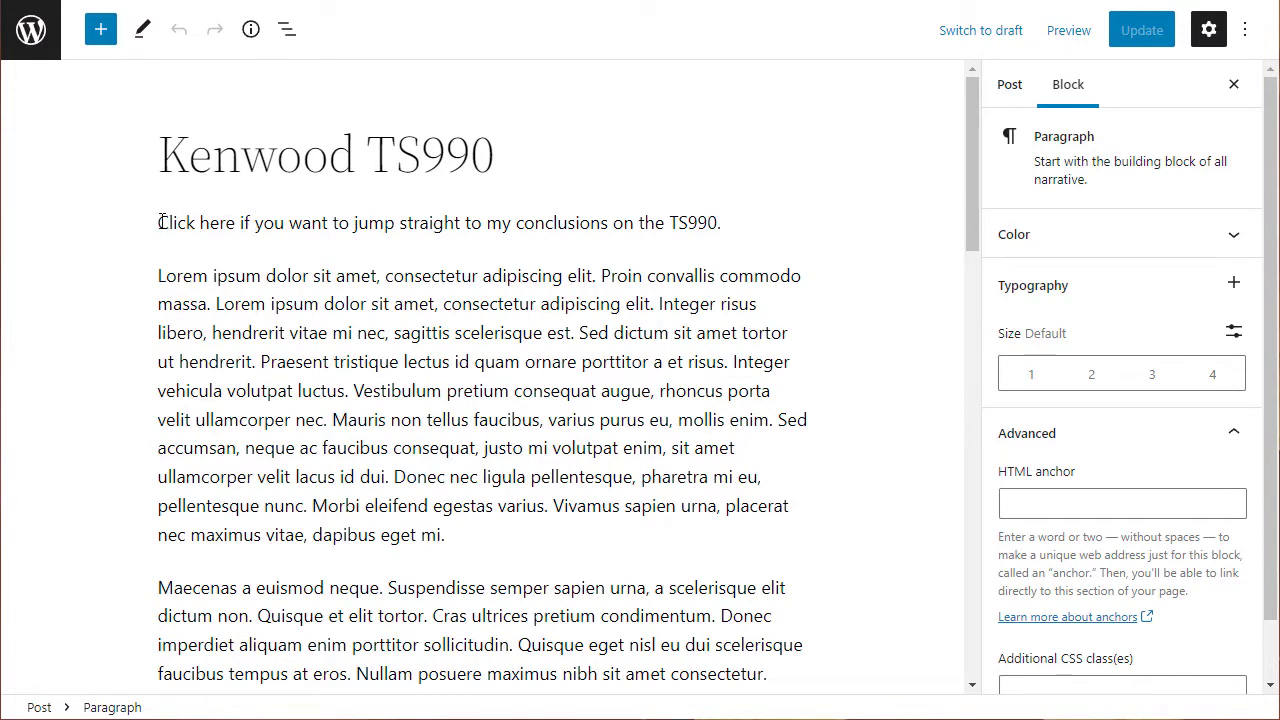
Step: Select the intro line's 'Click here' words, then deselect them and scroll through the Kenwood TS990 post
drag(159, 222, 244, 222)
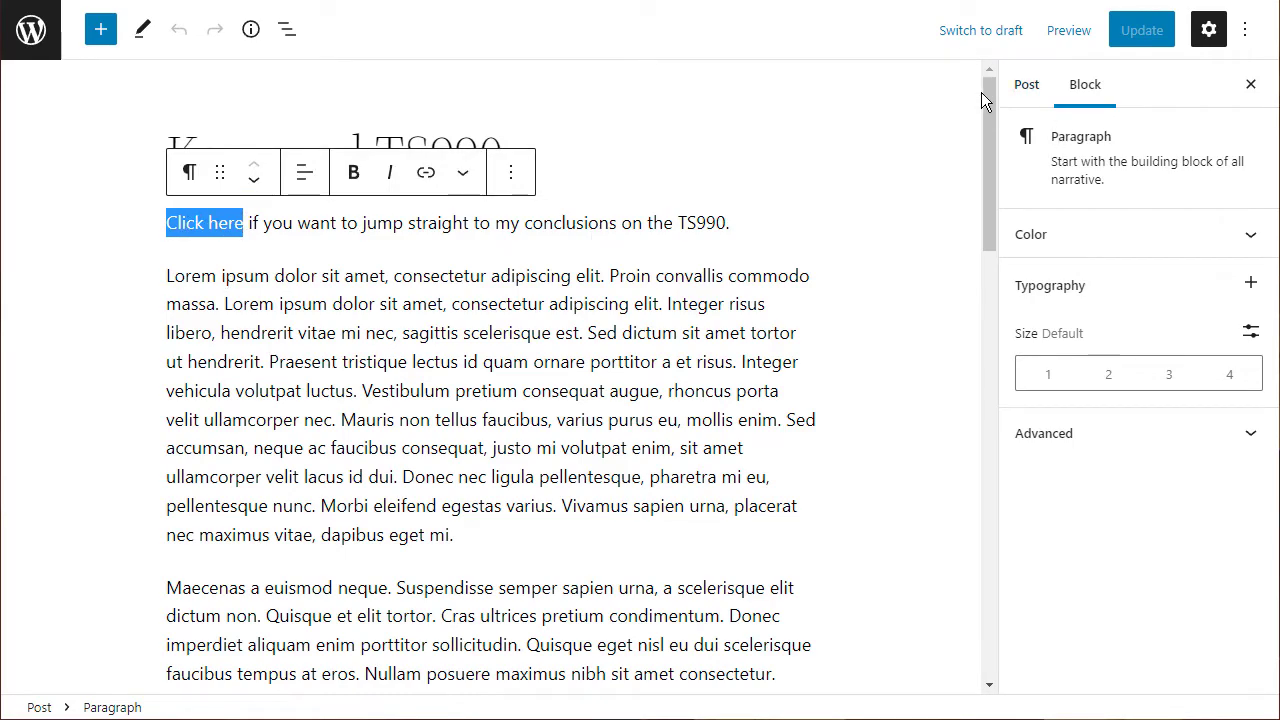
drag(987, 92, 948, 455)
scroll(948, 455, down, 4)
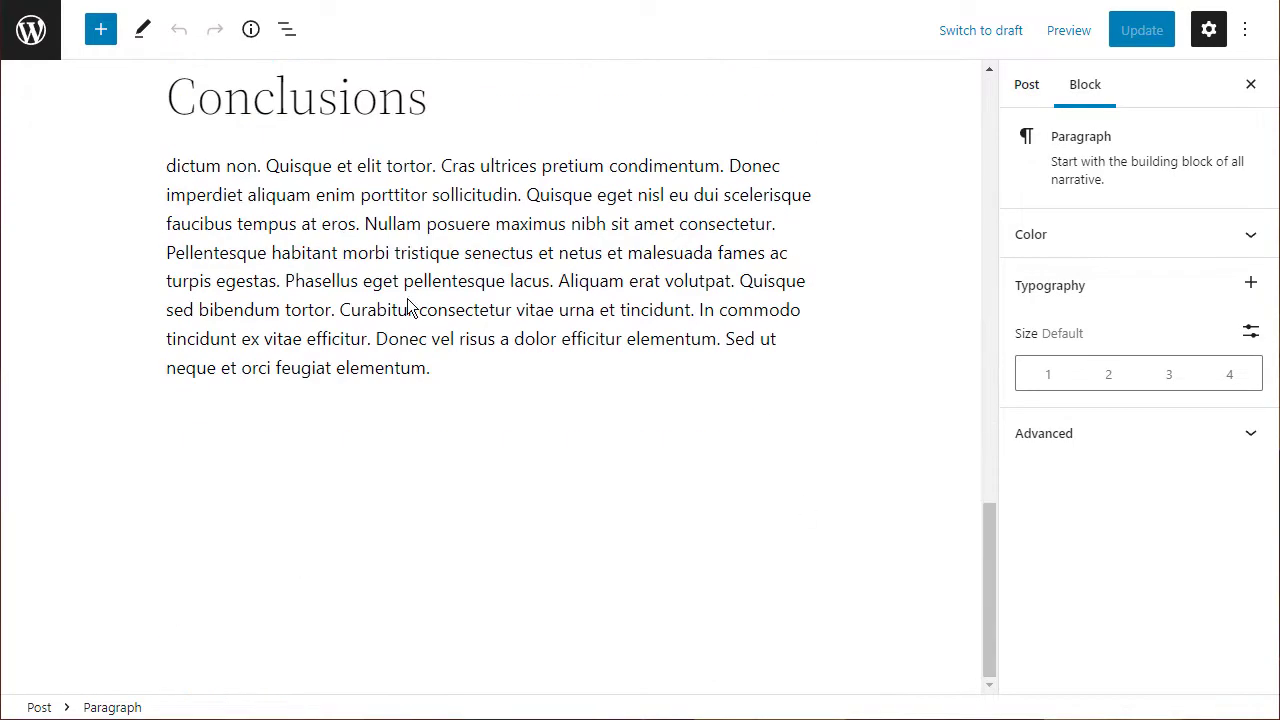
scroll(314, 134, up, 2)
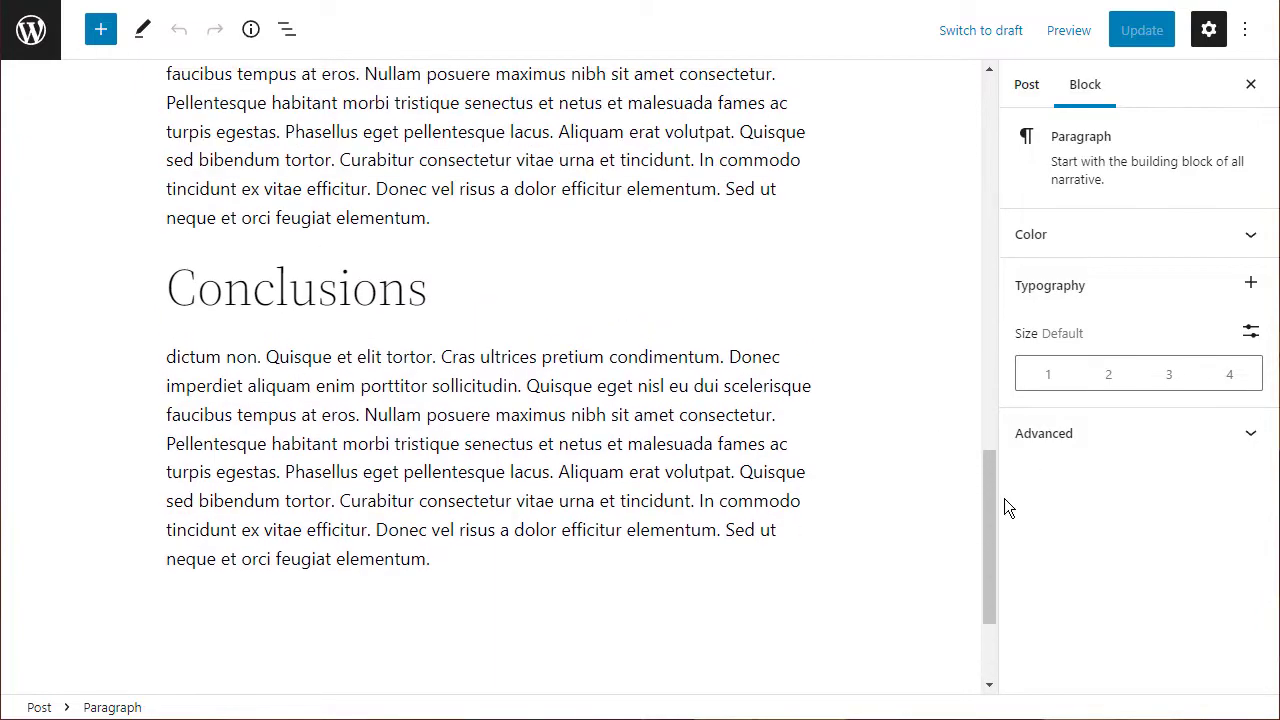
drag(992, 471, 1005, 97)
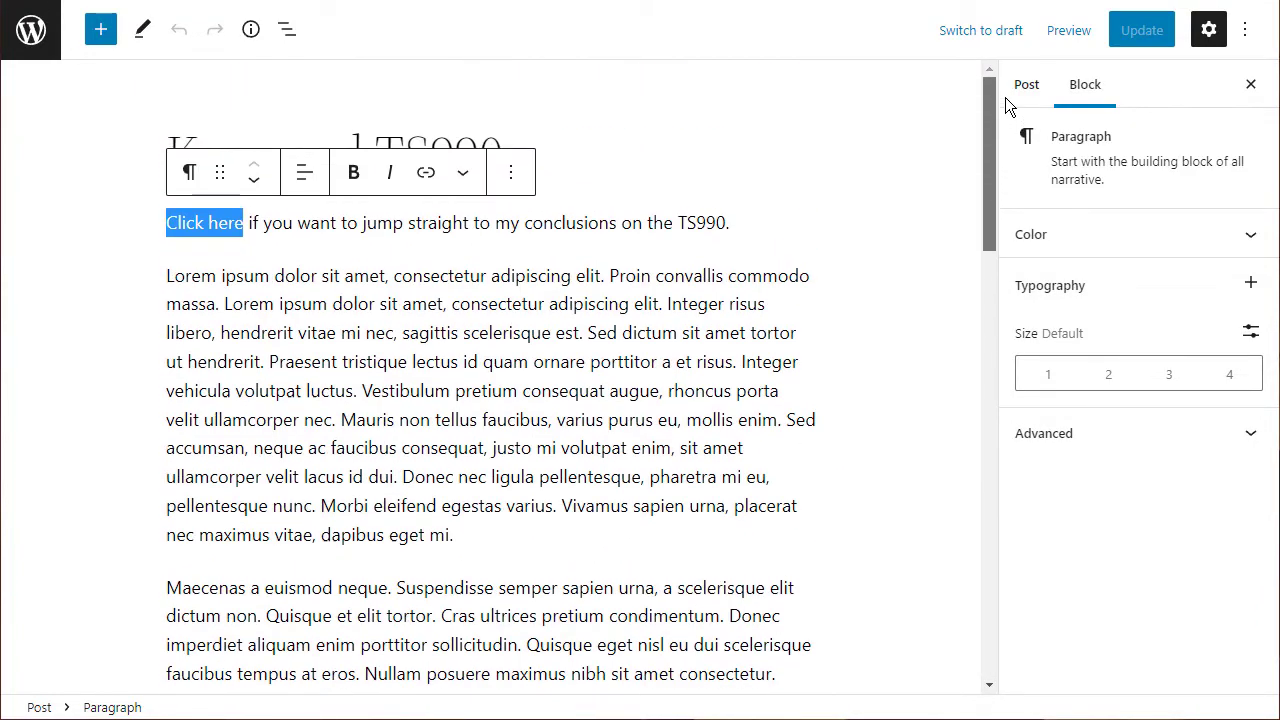
right_click(208, 222)
click(171, 222)
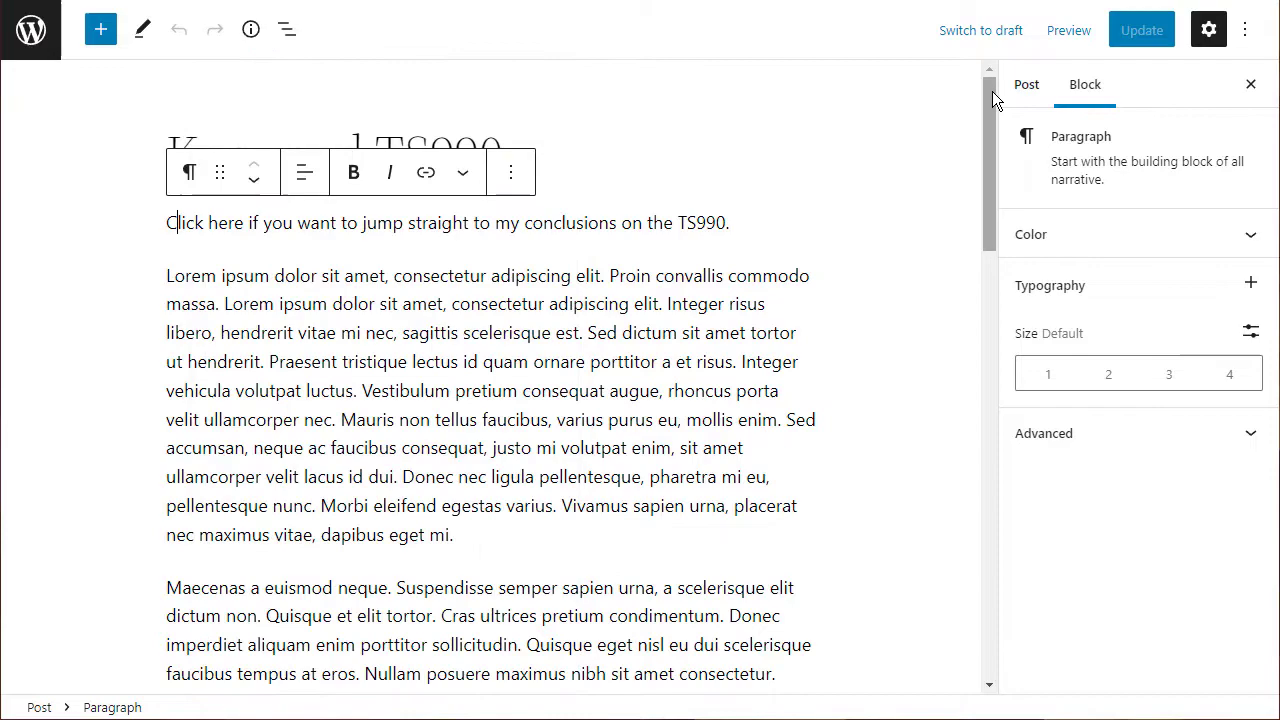
drag(992, 91, 968, 428)
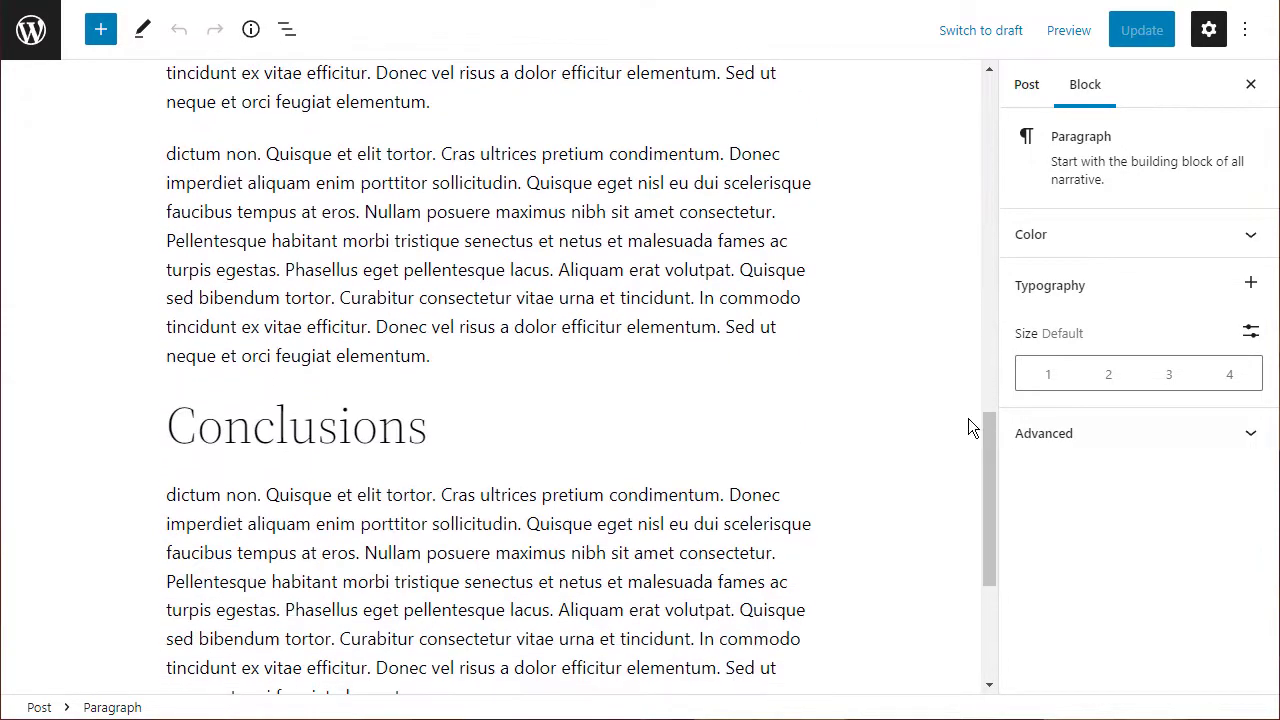
drag(994, 497, 1013, 123)
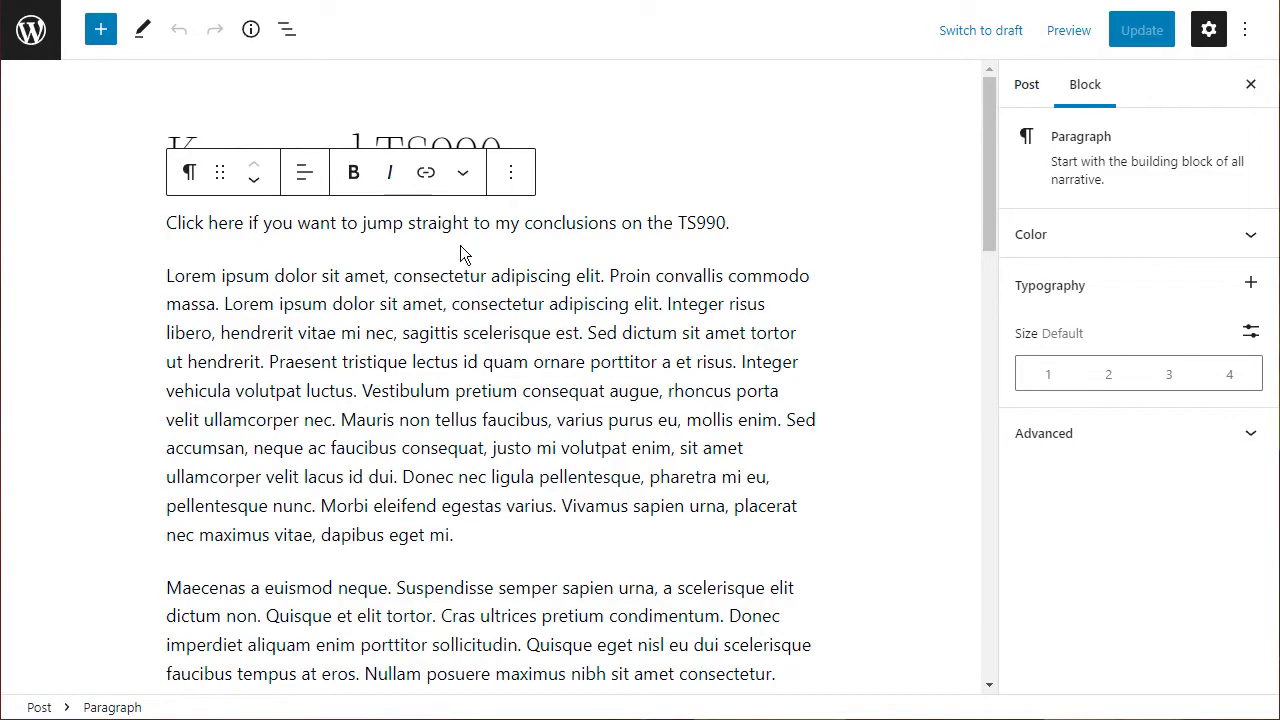
click(522, 250)
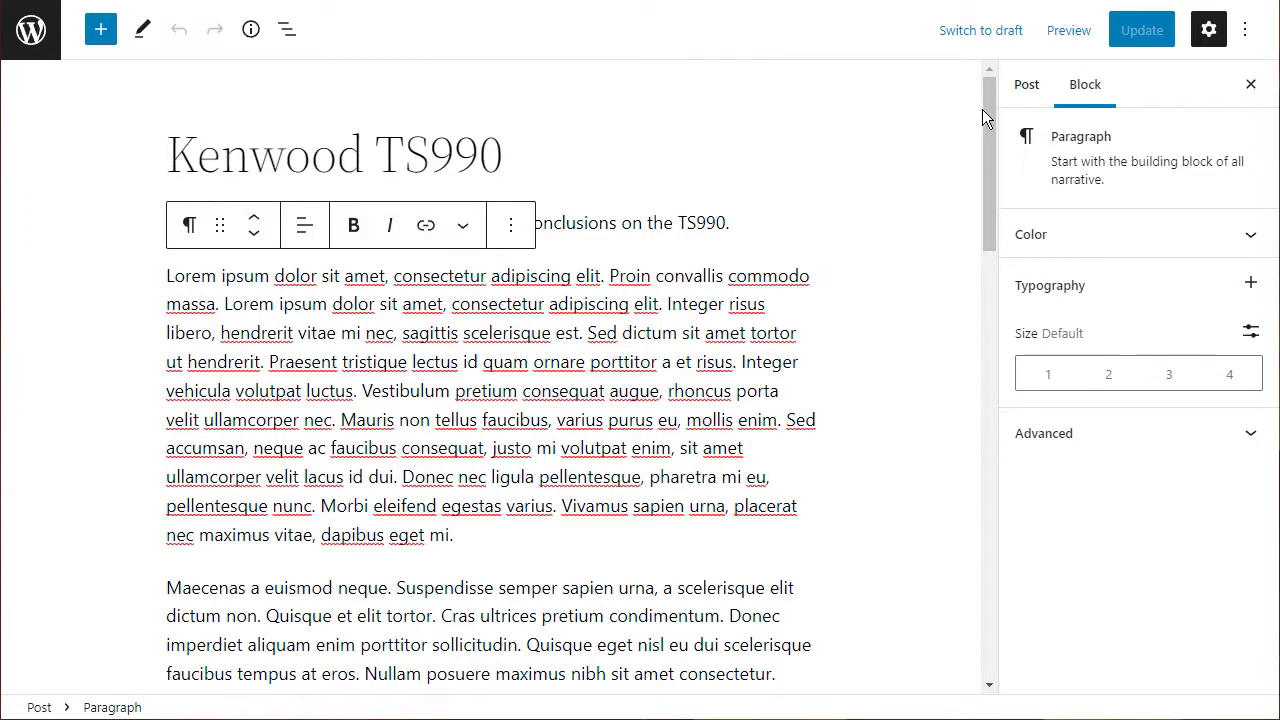
drag(988, 130, 959, 469)
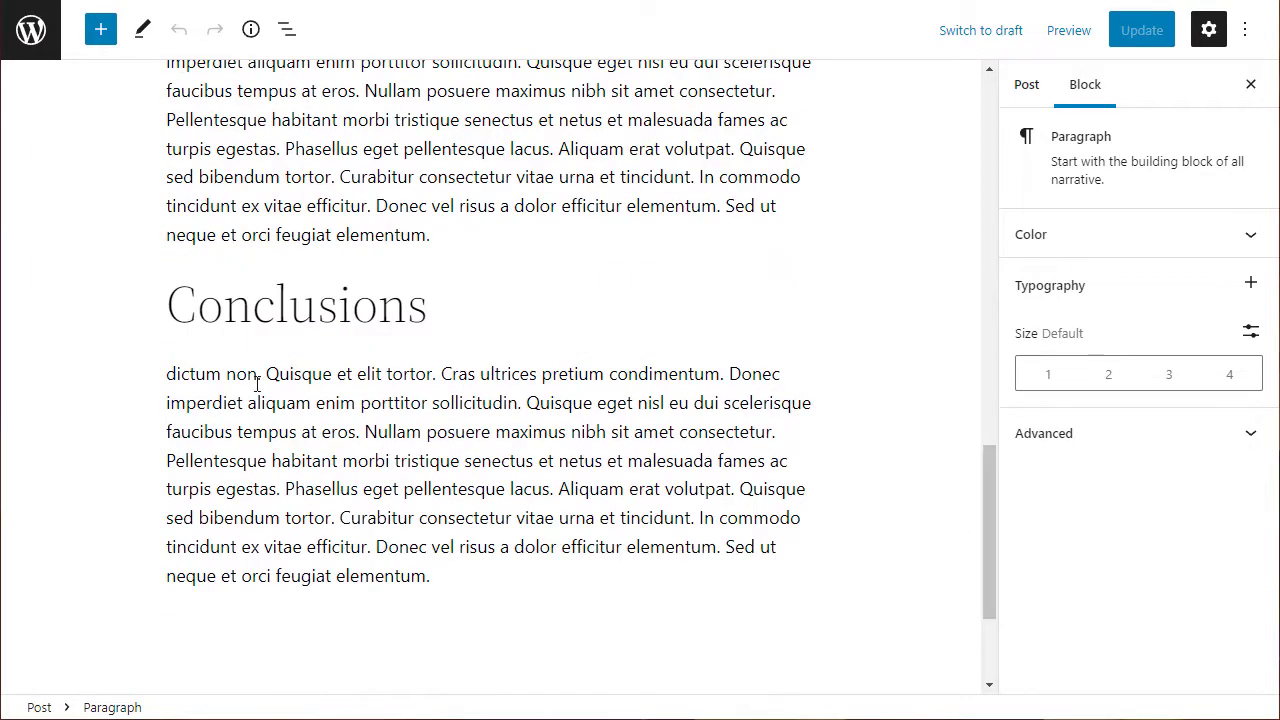
Step: Enter 'conclusions' as the Conclusions heading's HTML anchor under Advanced, then copy that value
click(178, 300)
click(343, 312)
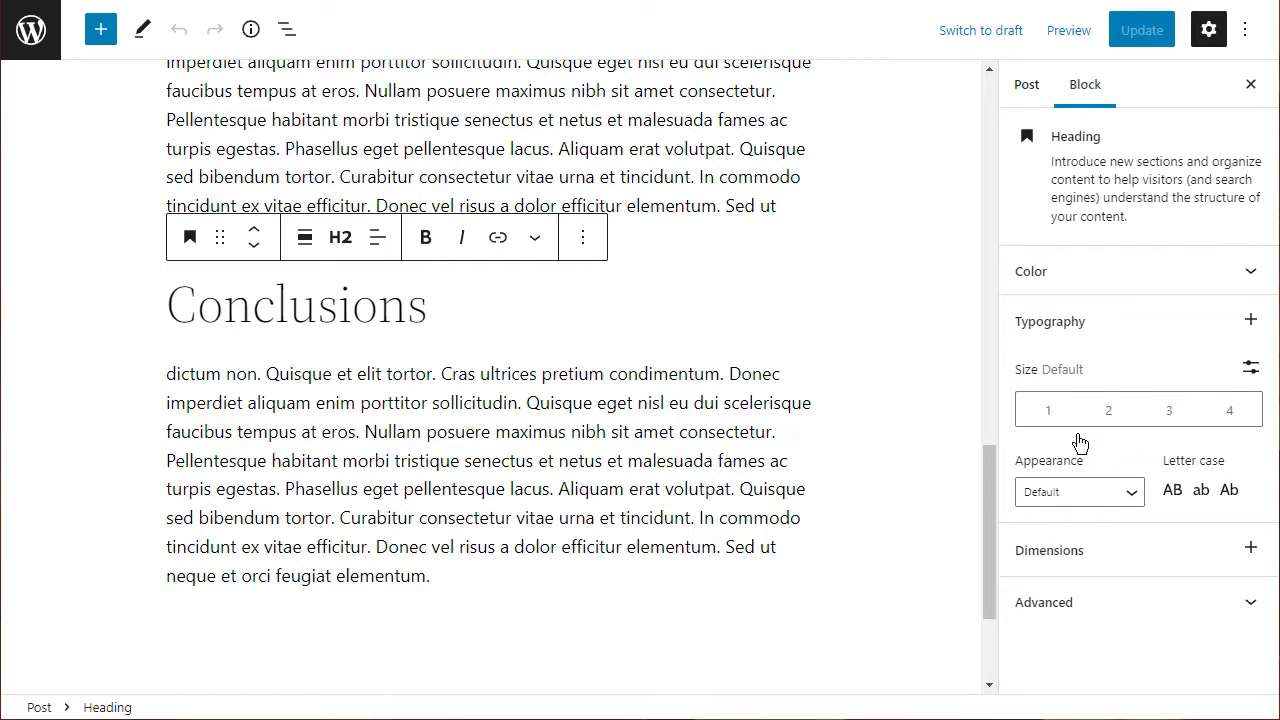
click(1252, 604)
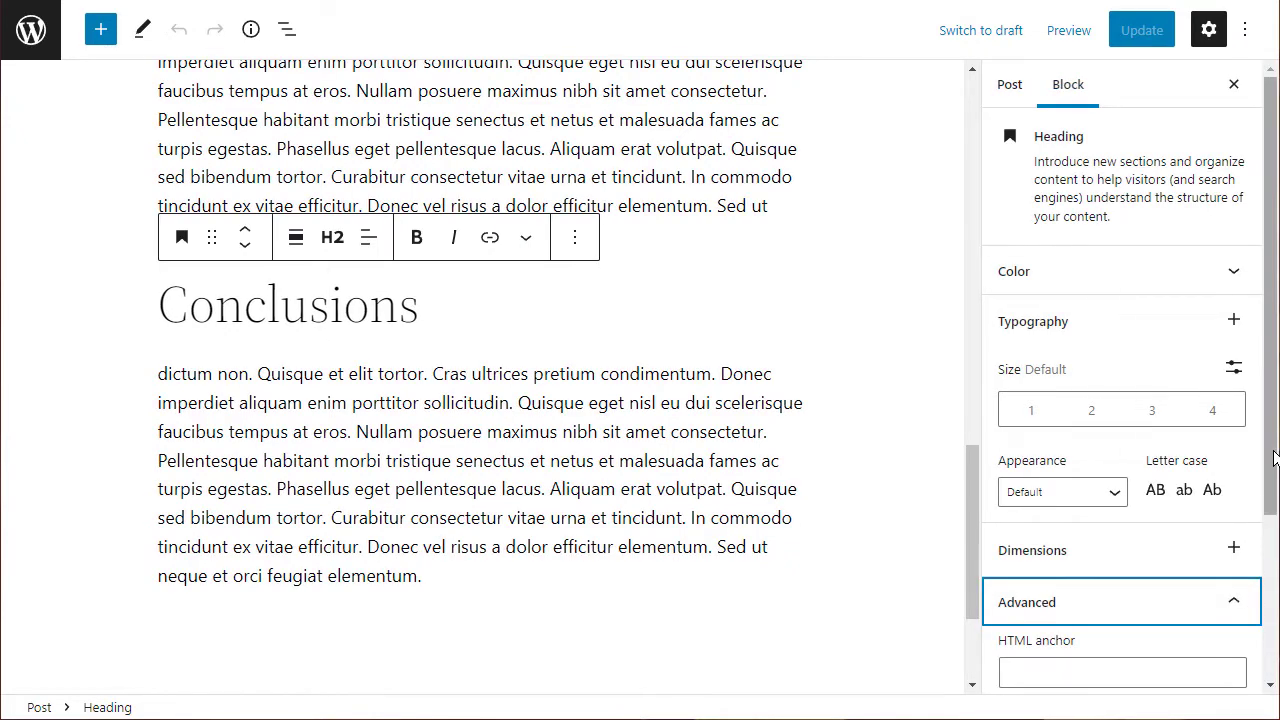
scroll(1150, 530, down, 3)
click(1108, 508)
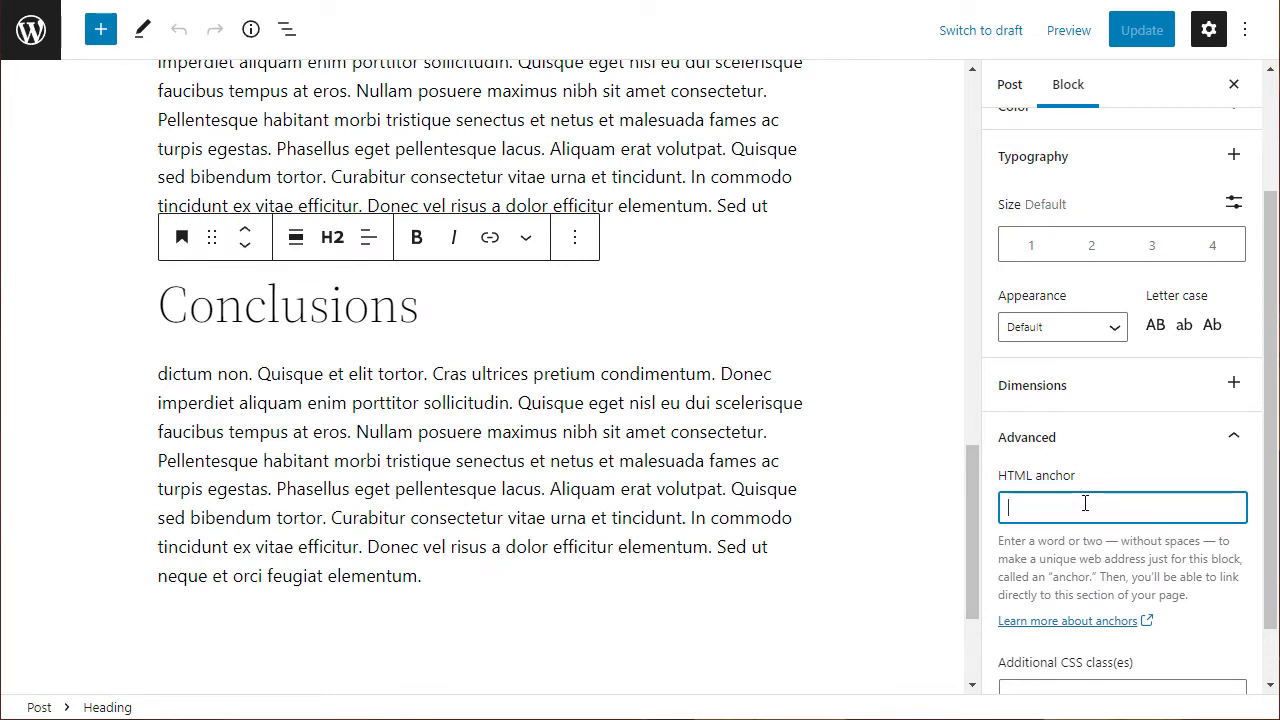
text(concl)
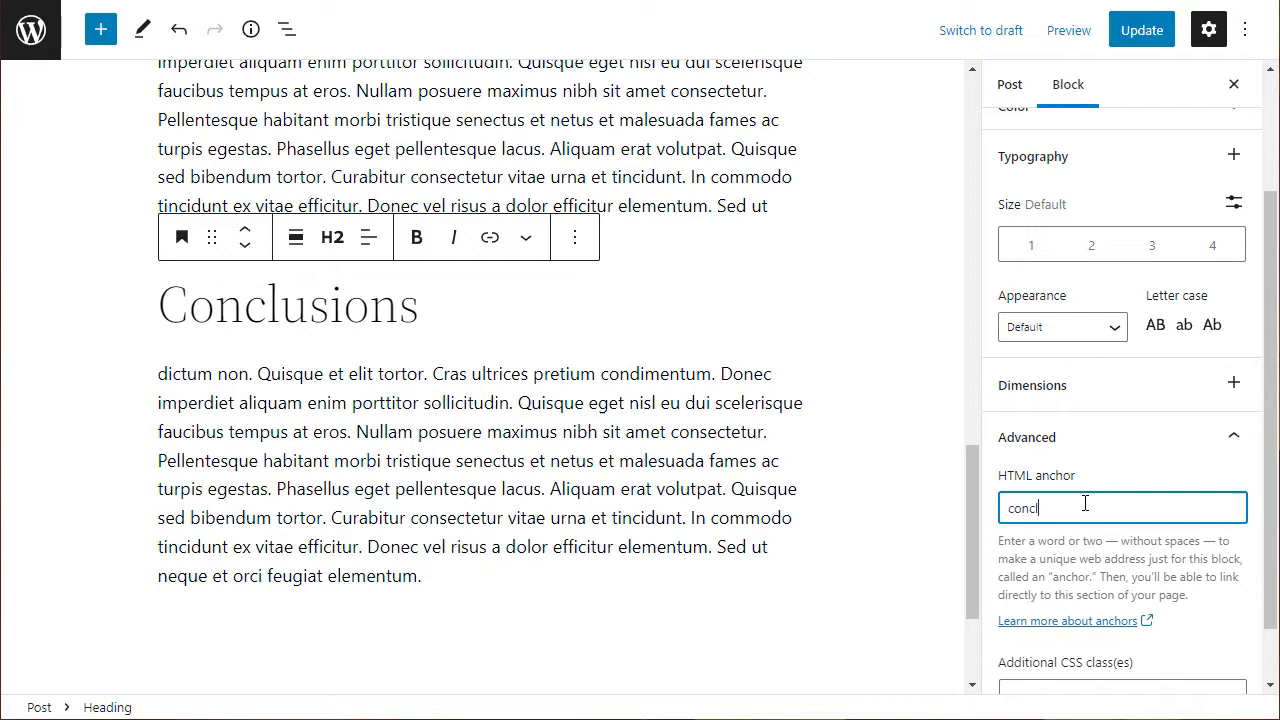
text(usions)
double_click(1037, 508)
right_click(1037, 508)
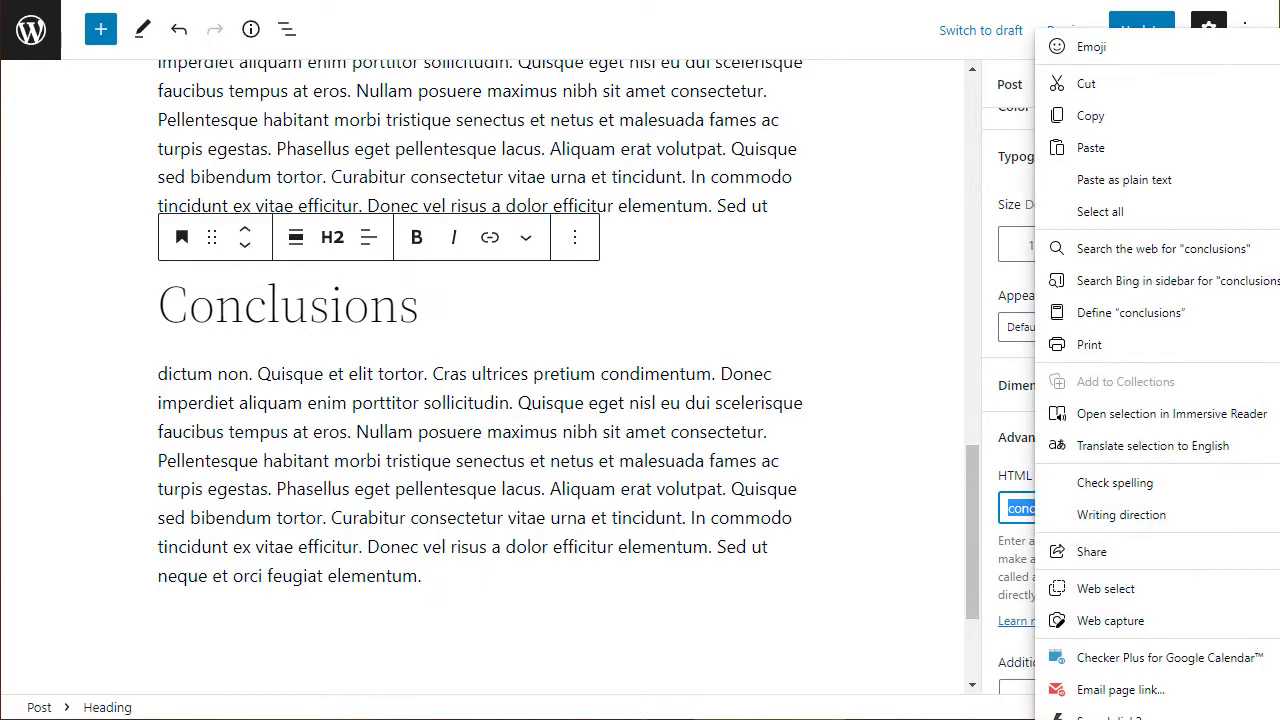
click(1095, 115)
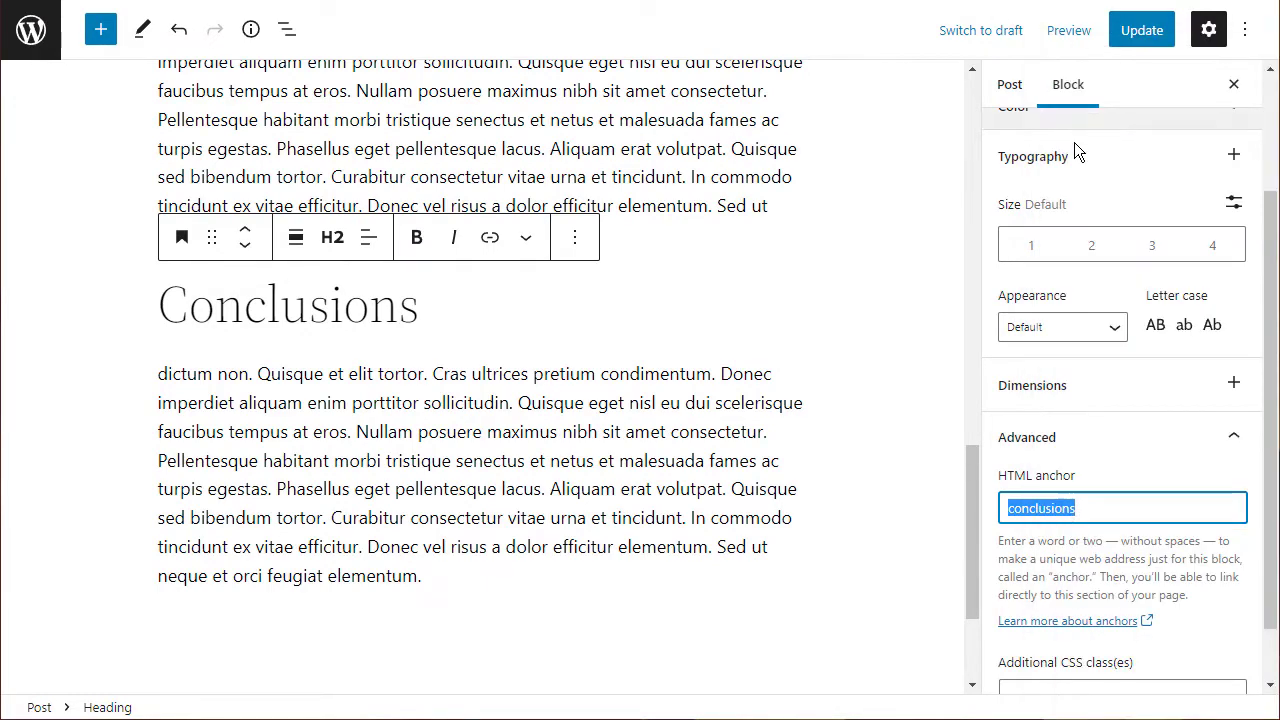
click(673, 446)
Step: Link the intro line's 'Click here' to #conclusions and update the Kenwood TS990 post
click(666, 350)
scroll(667, 345, up, 5)
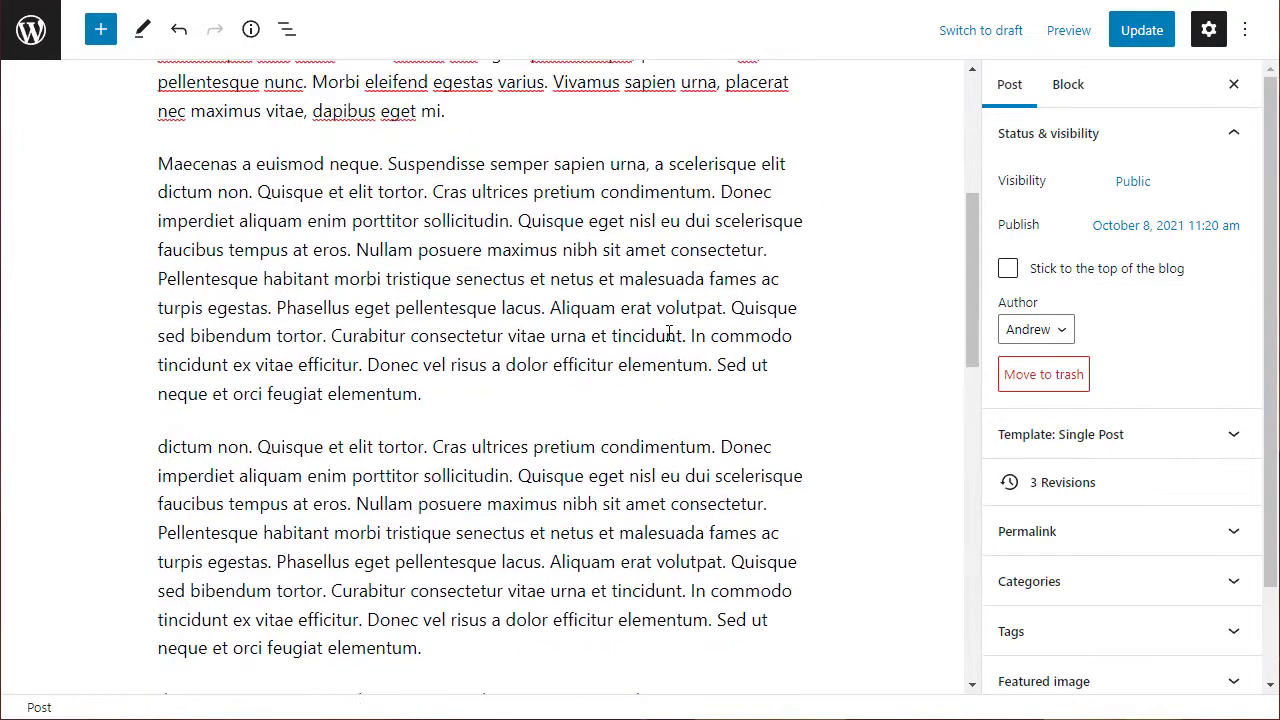
scroll(667, 340, up, 4)
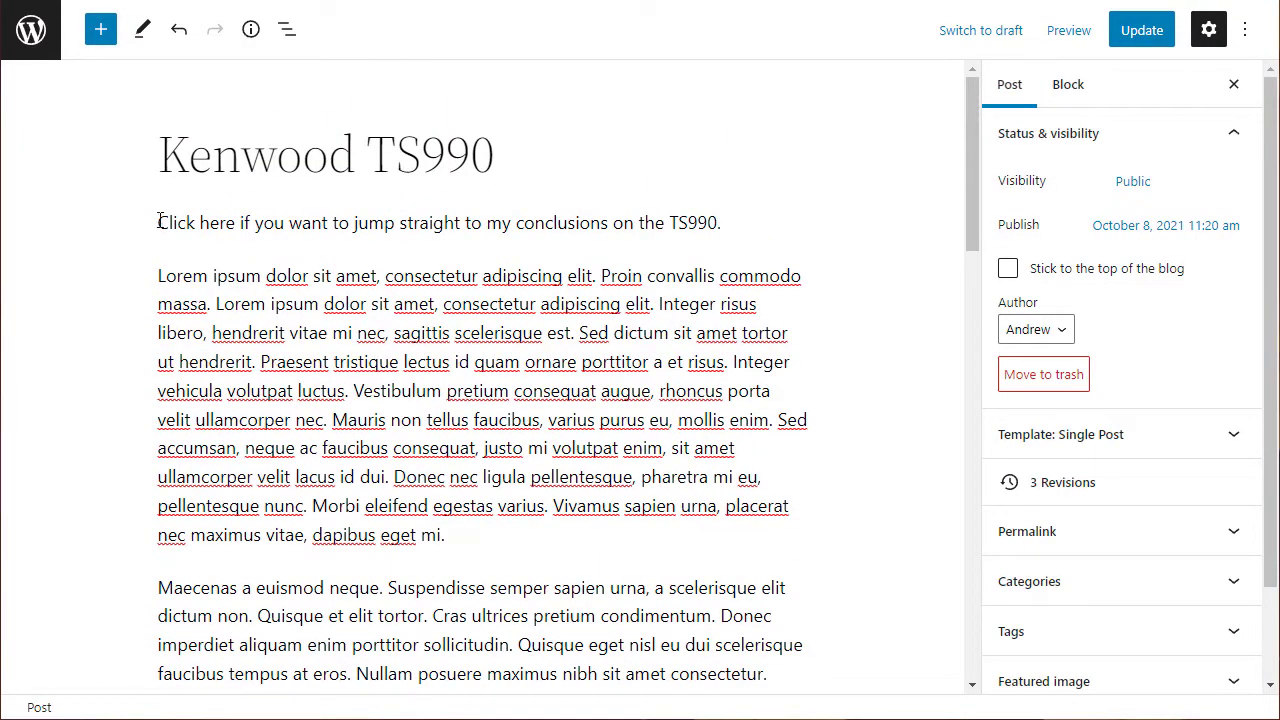
drag(162, 222, 244, 224)
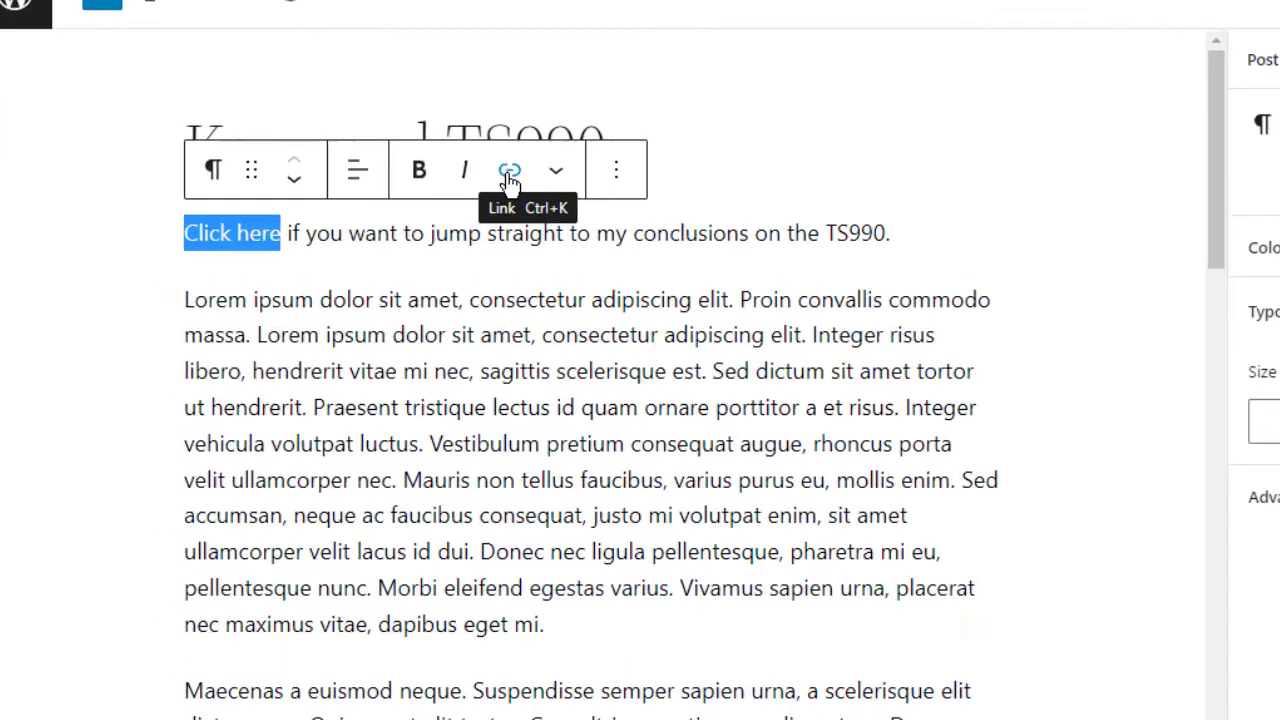
click(510, 172)
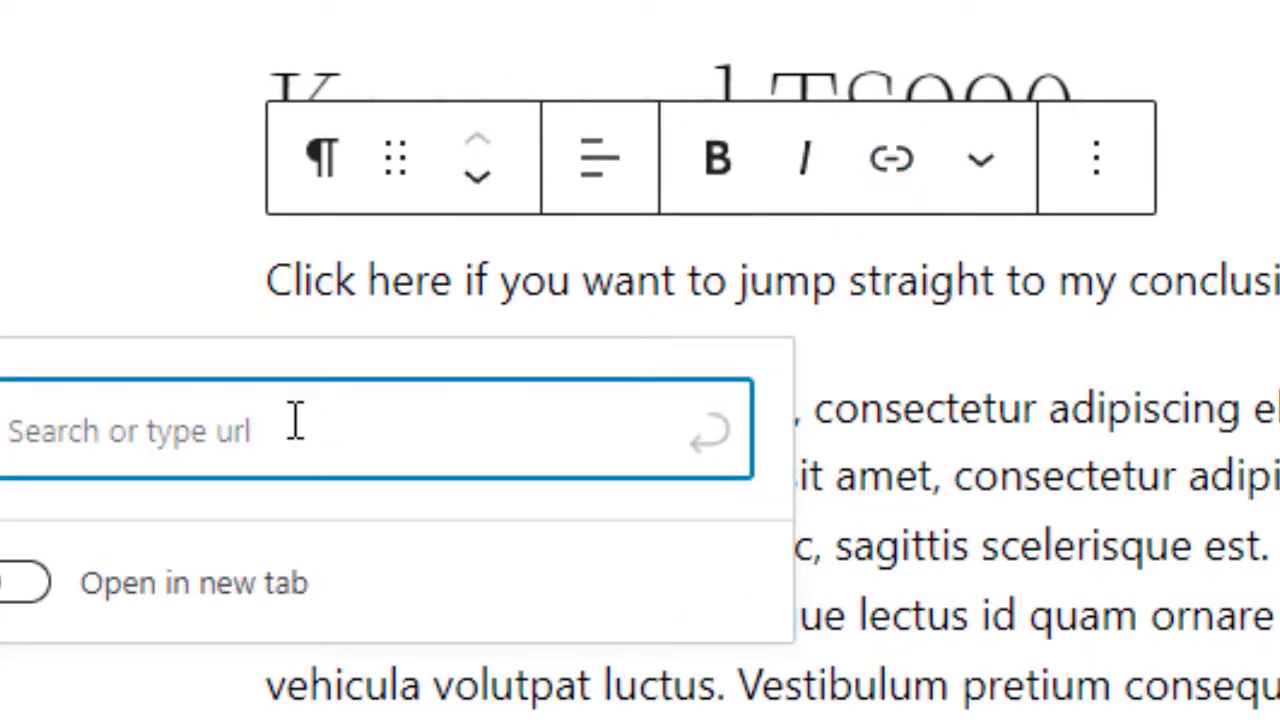
text(#)
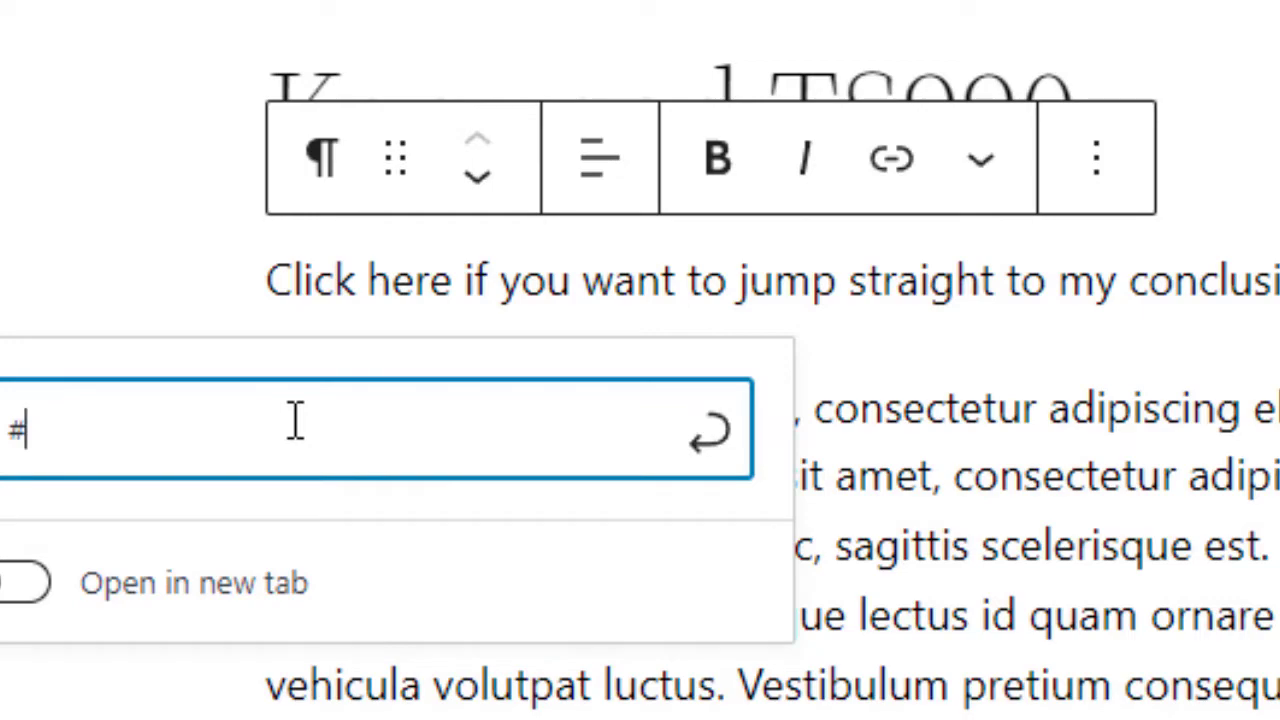
text(conclusions)
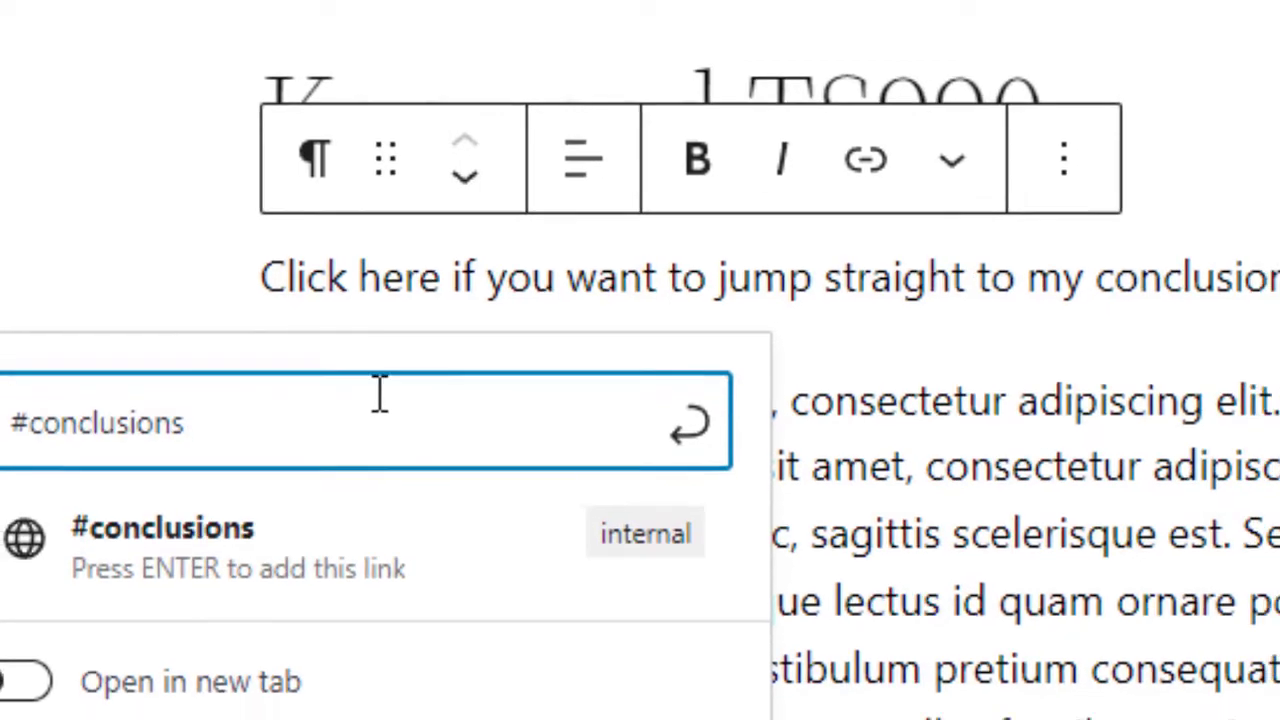
click(709, 432)
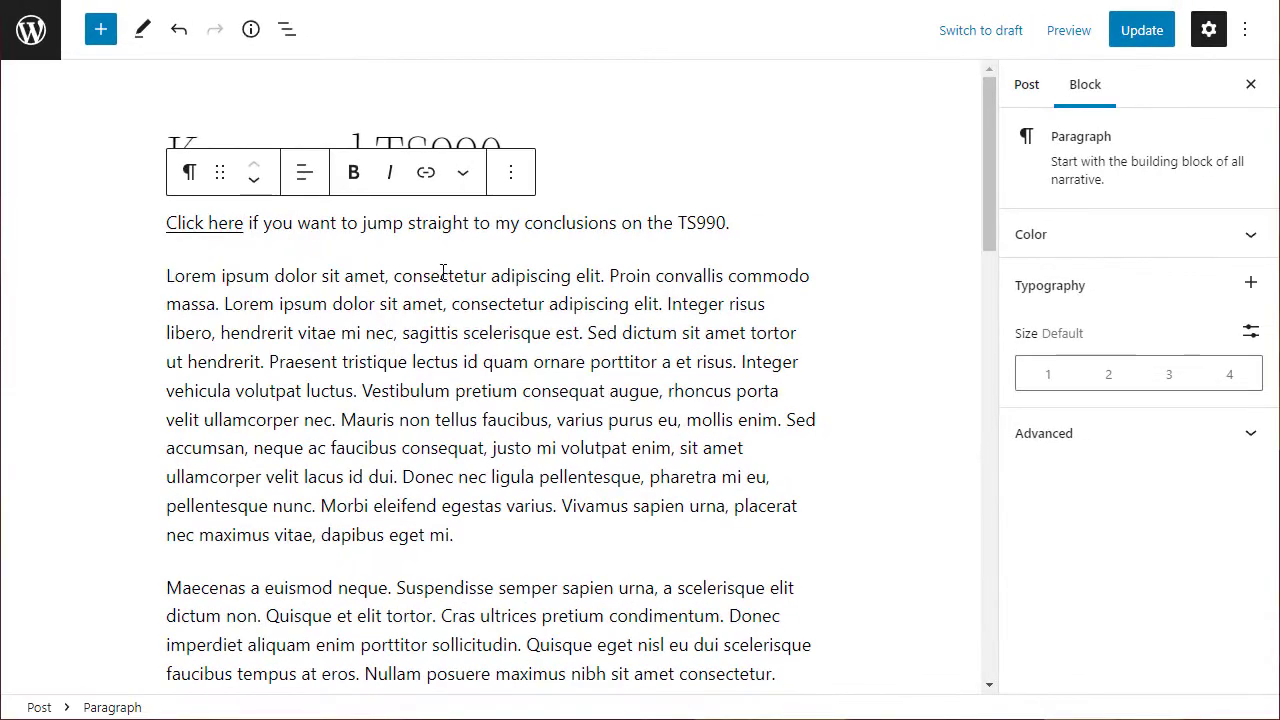
click(1135, 40)
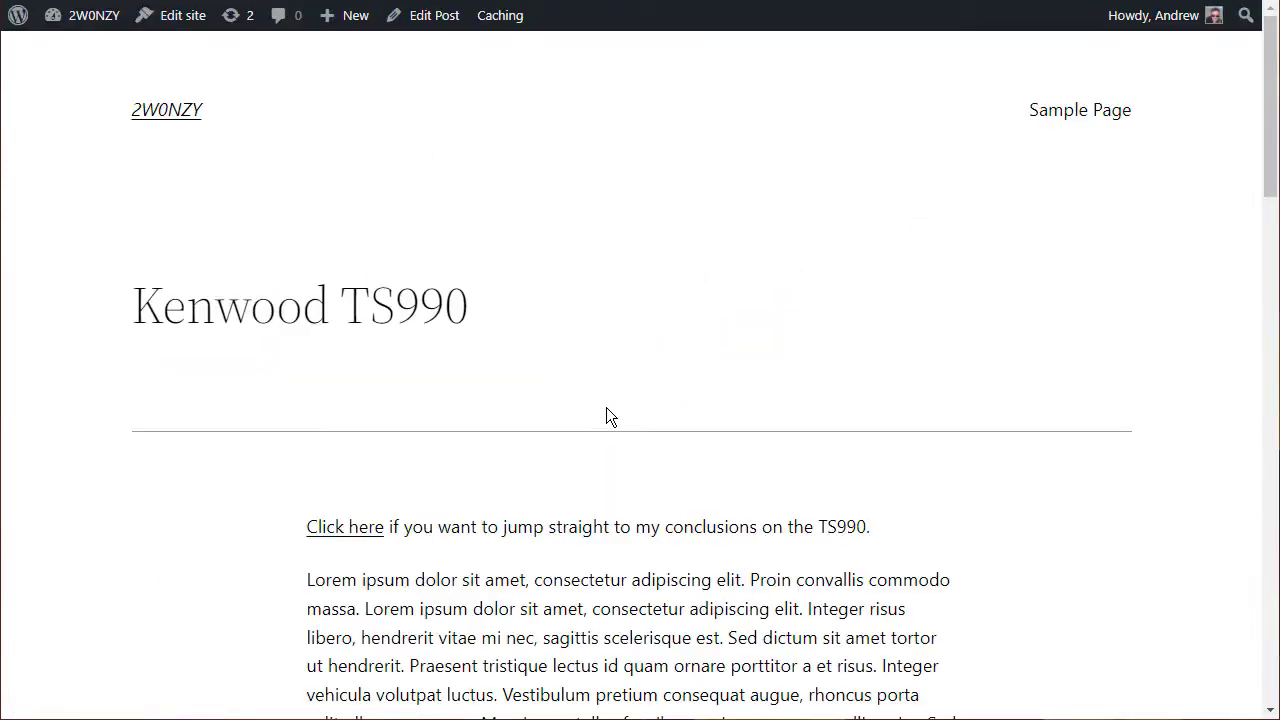
Step: In the post preview, follow 'Click here' to confirm it jumps to the Conclusions section
scroll(760, 234, down, 12)
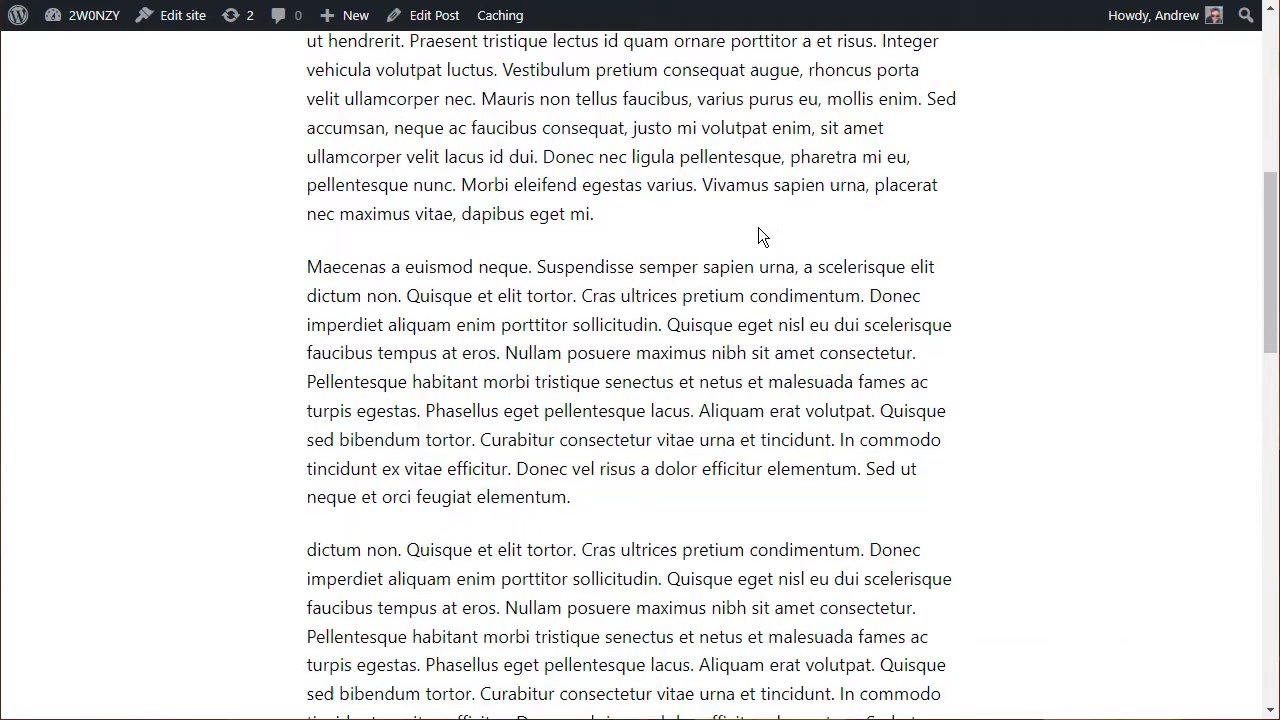
scroll(760, 234, down, 3)
scroll(763, 235, up, 15)
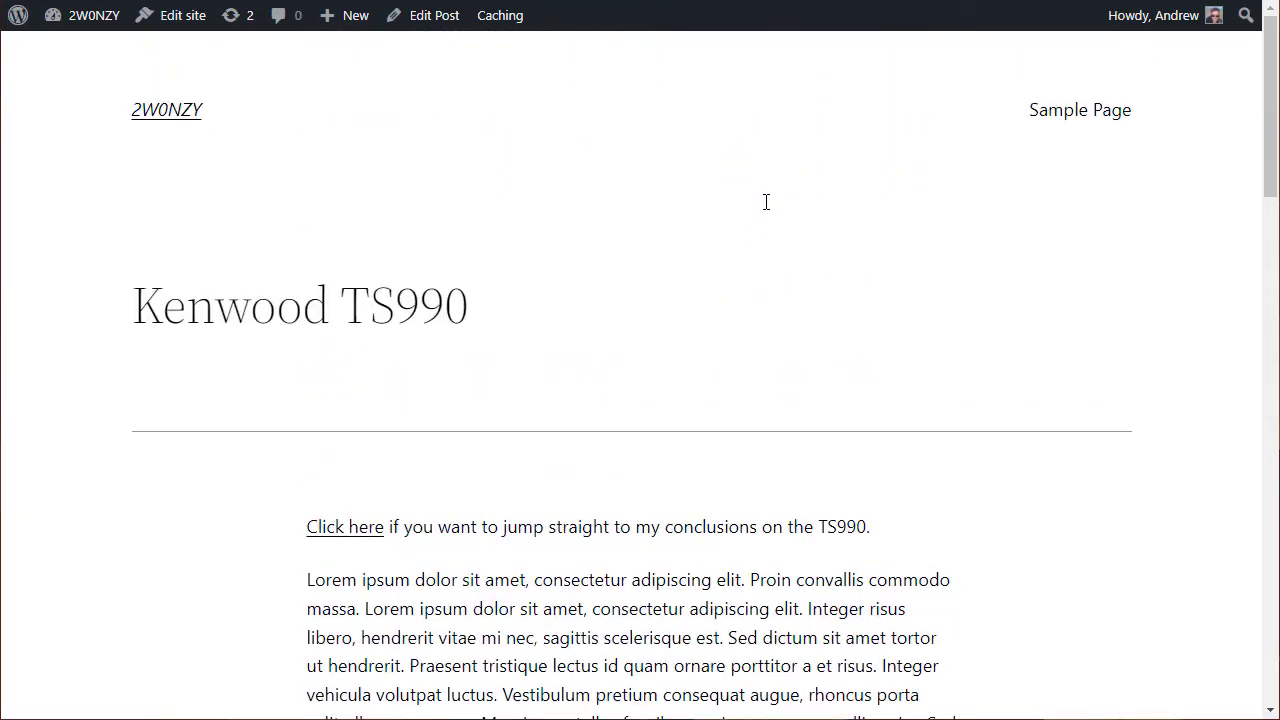
click(344, 527)
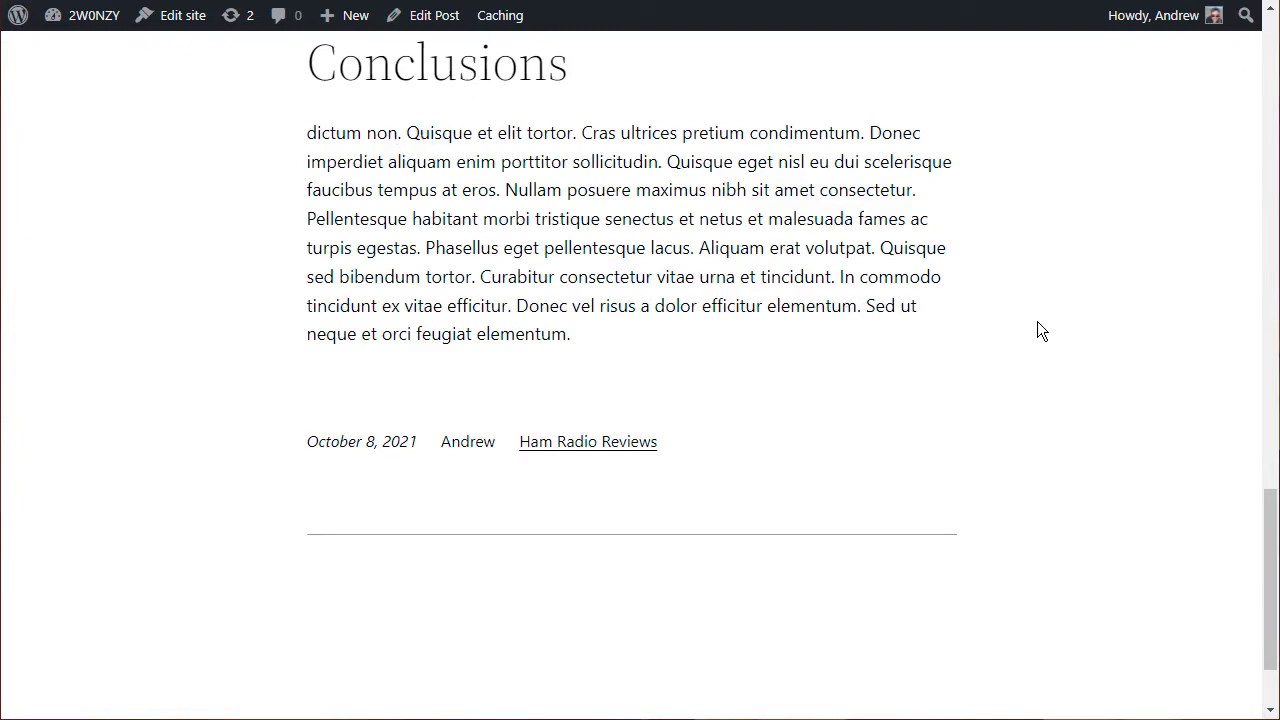
drag(1270, 530, 1247, 82)
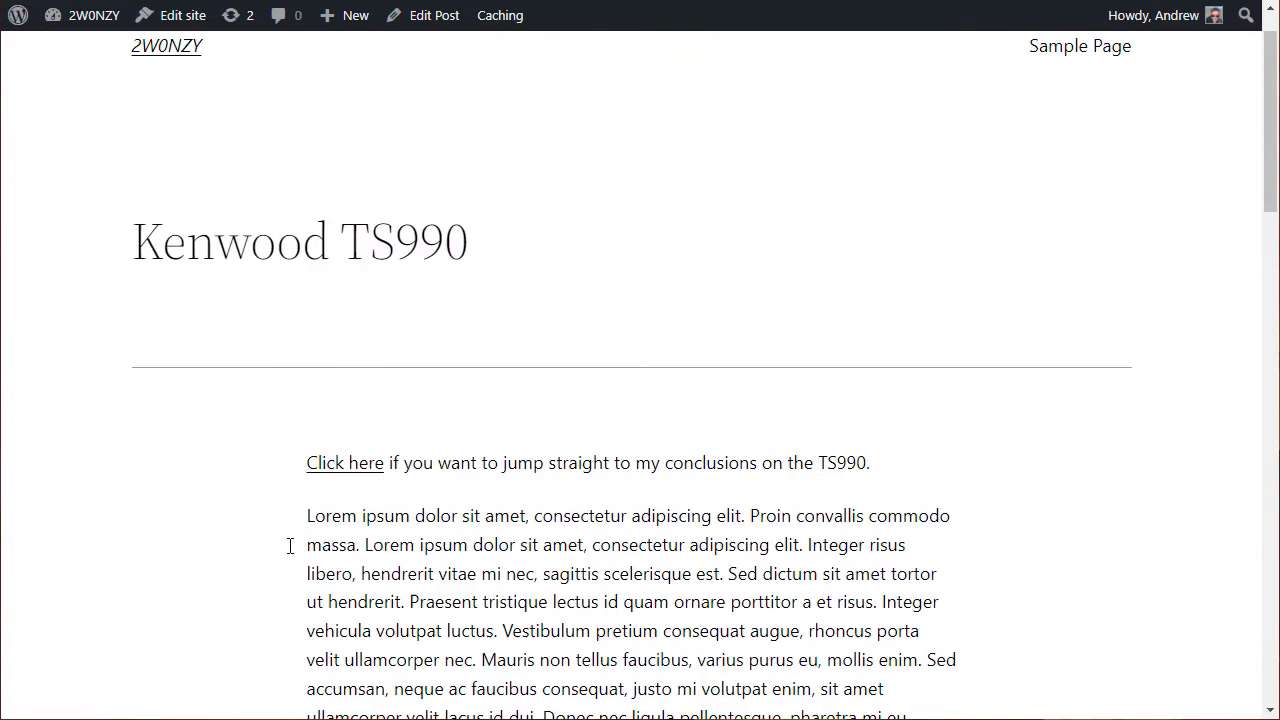
click(344, 462)
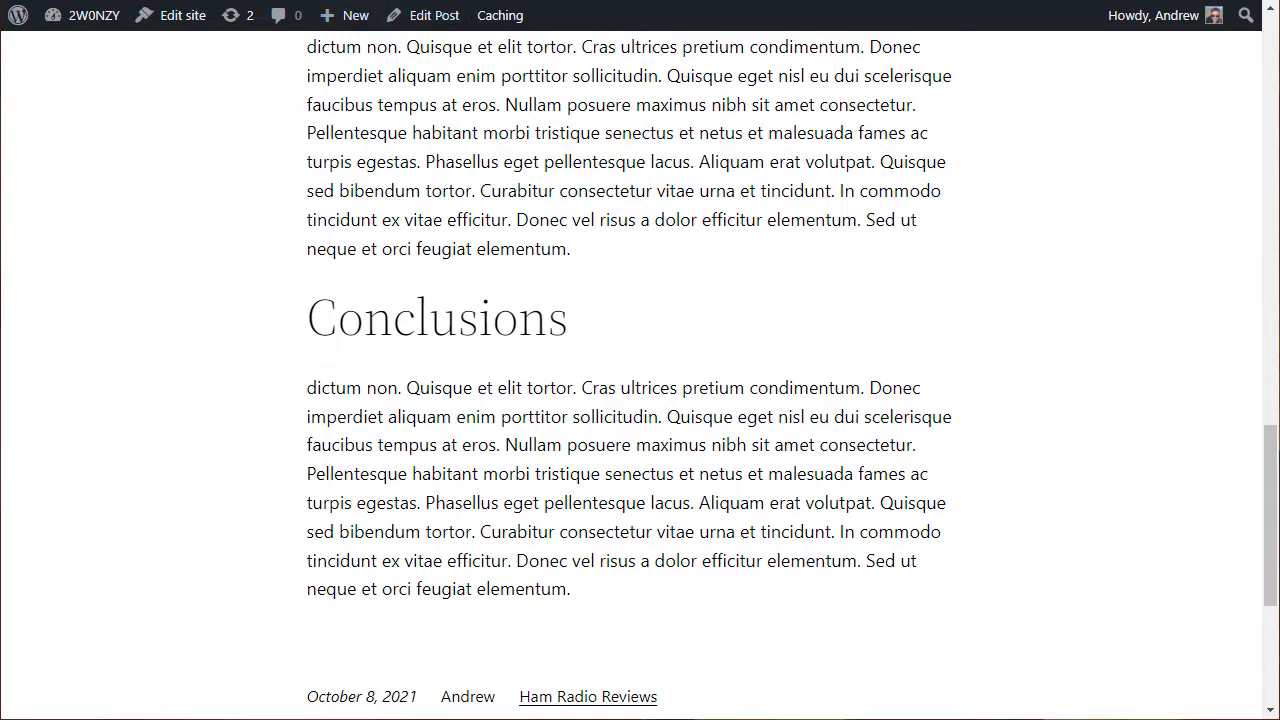
Step: Open the site's front page from the Dashboard's Visit Site and view the post listing
mouse_move(88, 20)
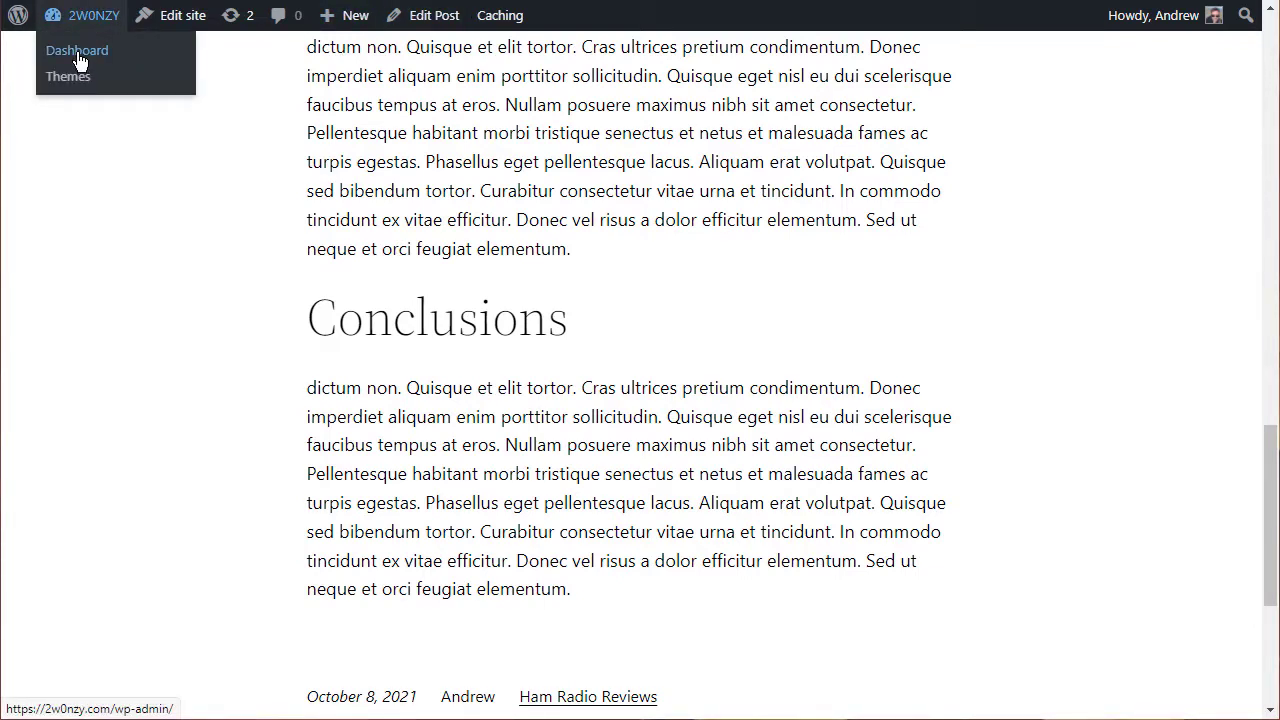
click(82, 58)
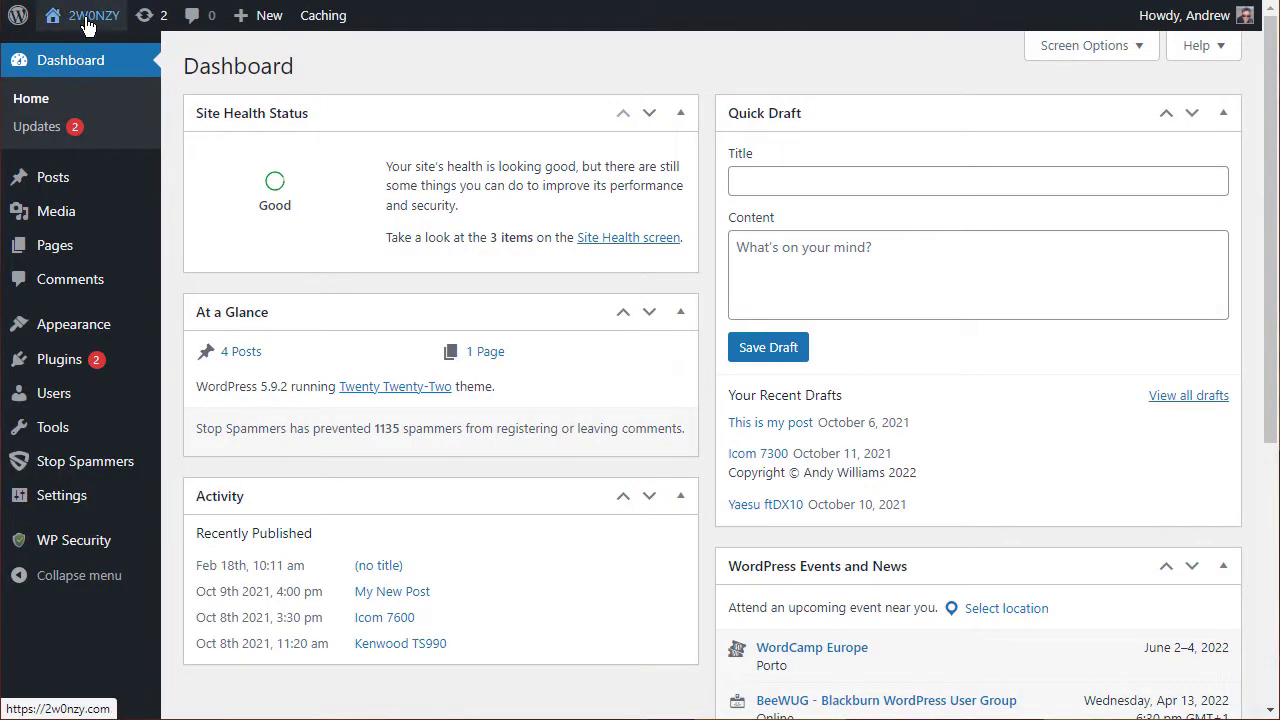
mouse_move(88, 22)
right_click(88, 52)
click(140, 73)
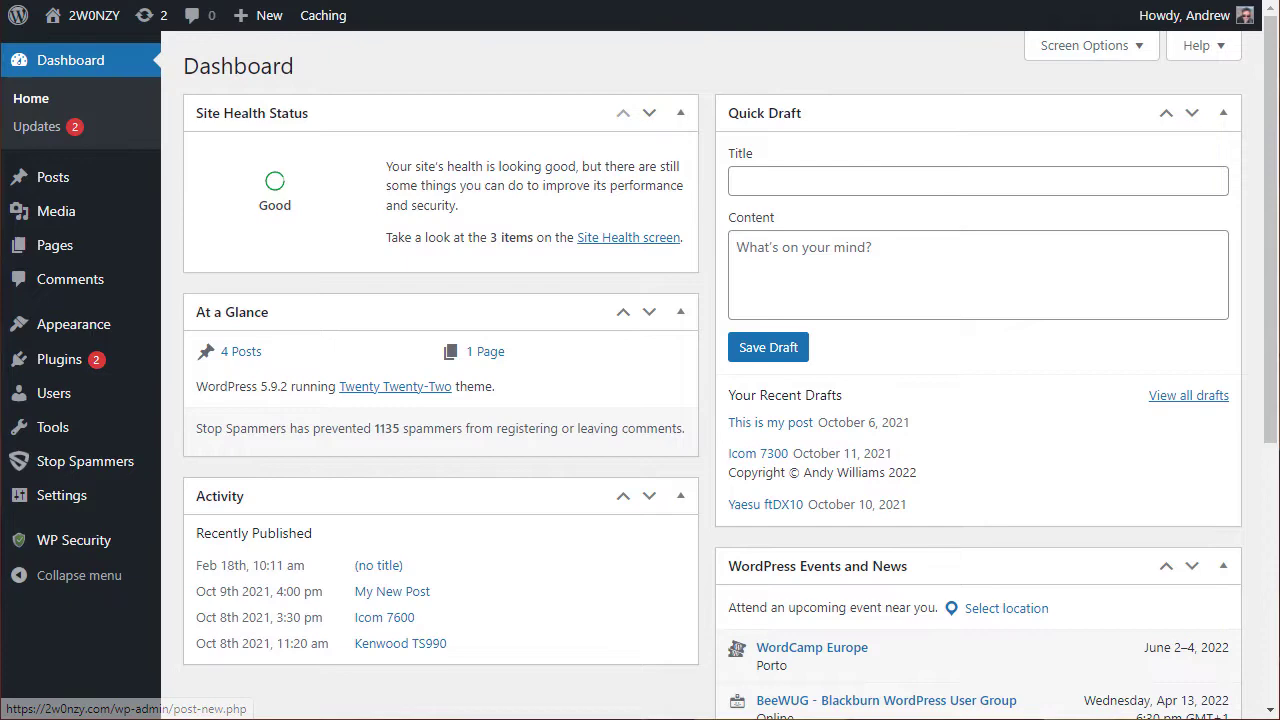
key(ctrl+Tab)
scroll(770, 205, down, 12)
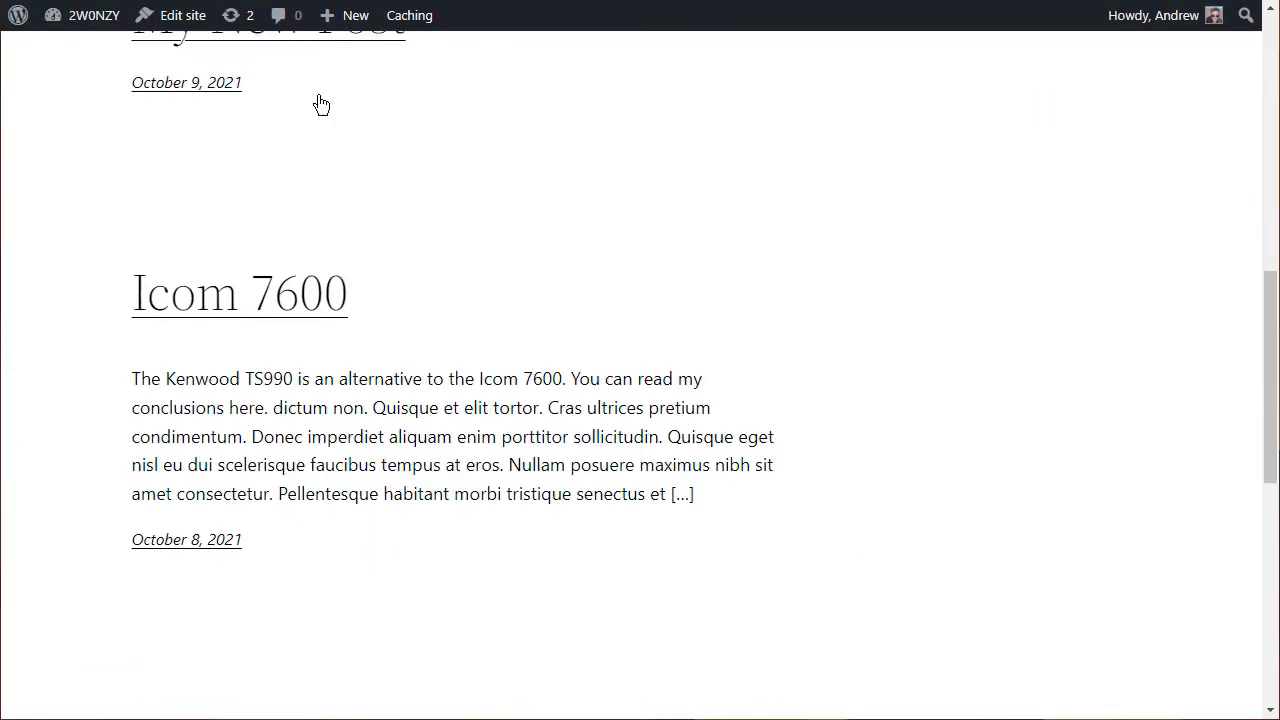
Step: Open the live Kenwood TS990 post and check that 'Click here' lands on Conclusions
click(368, 230)
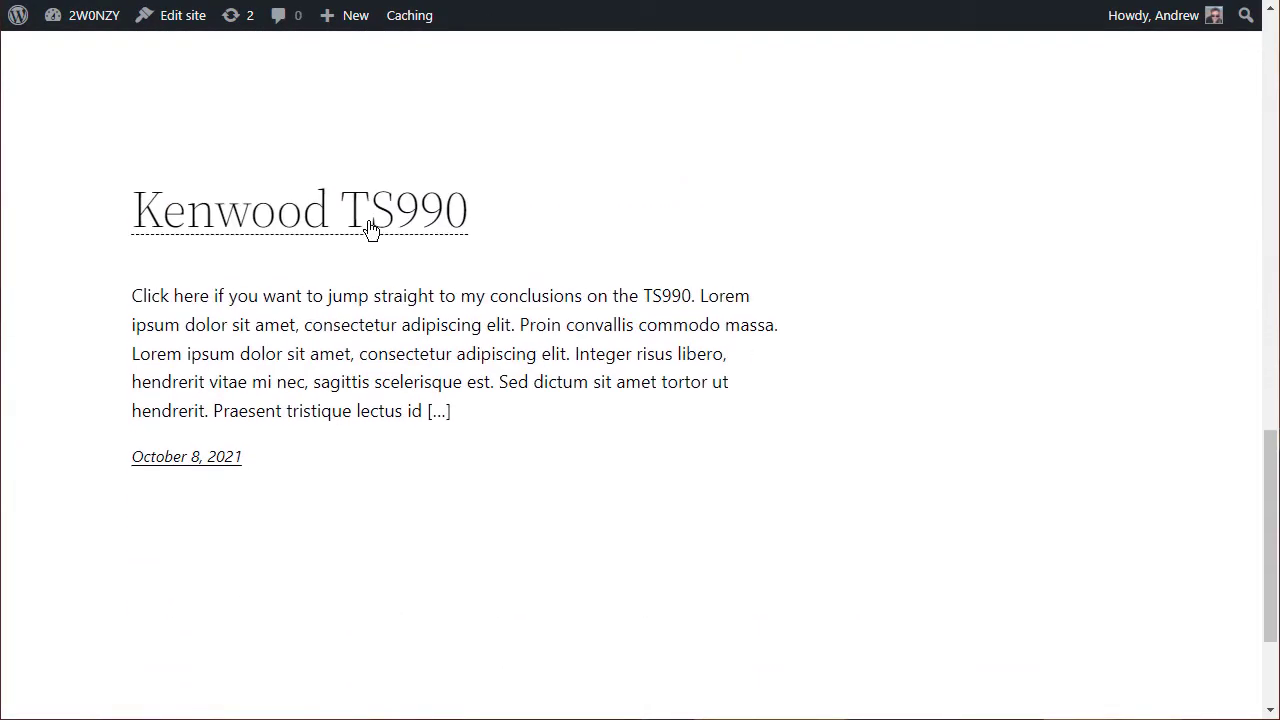
right_click(410, 0)
key(Escape)
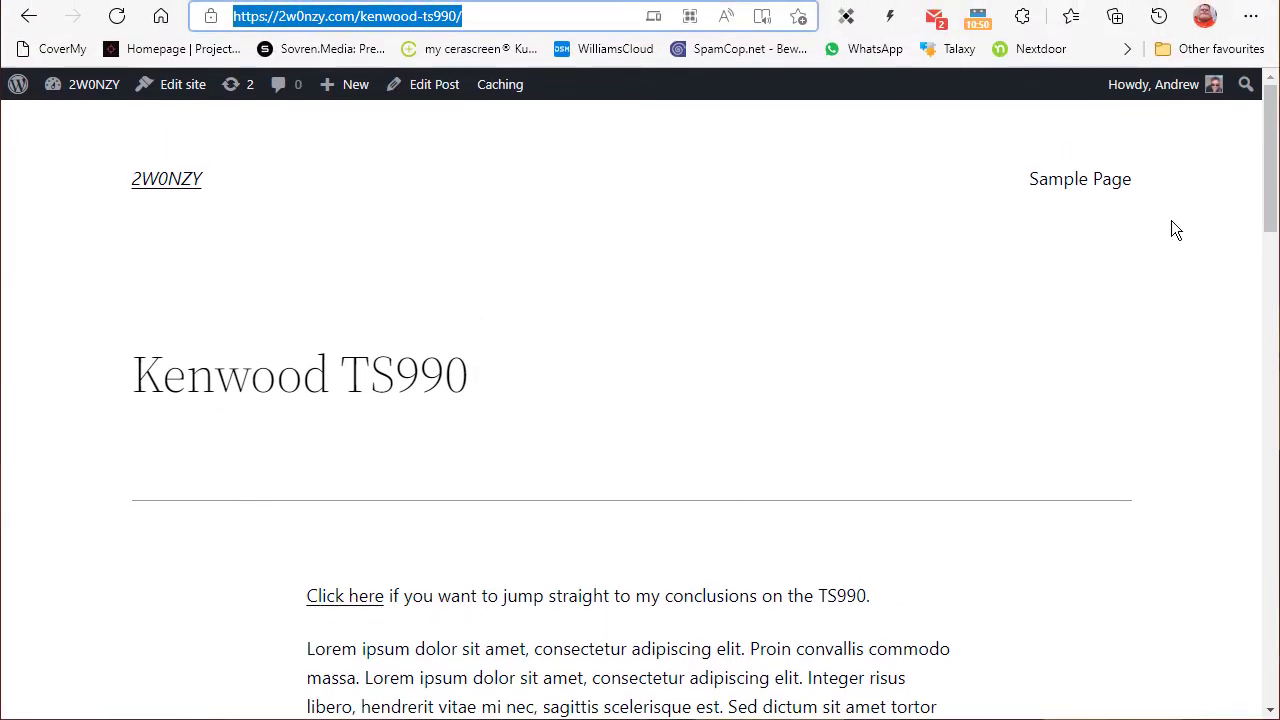
click(340, 597)
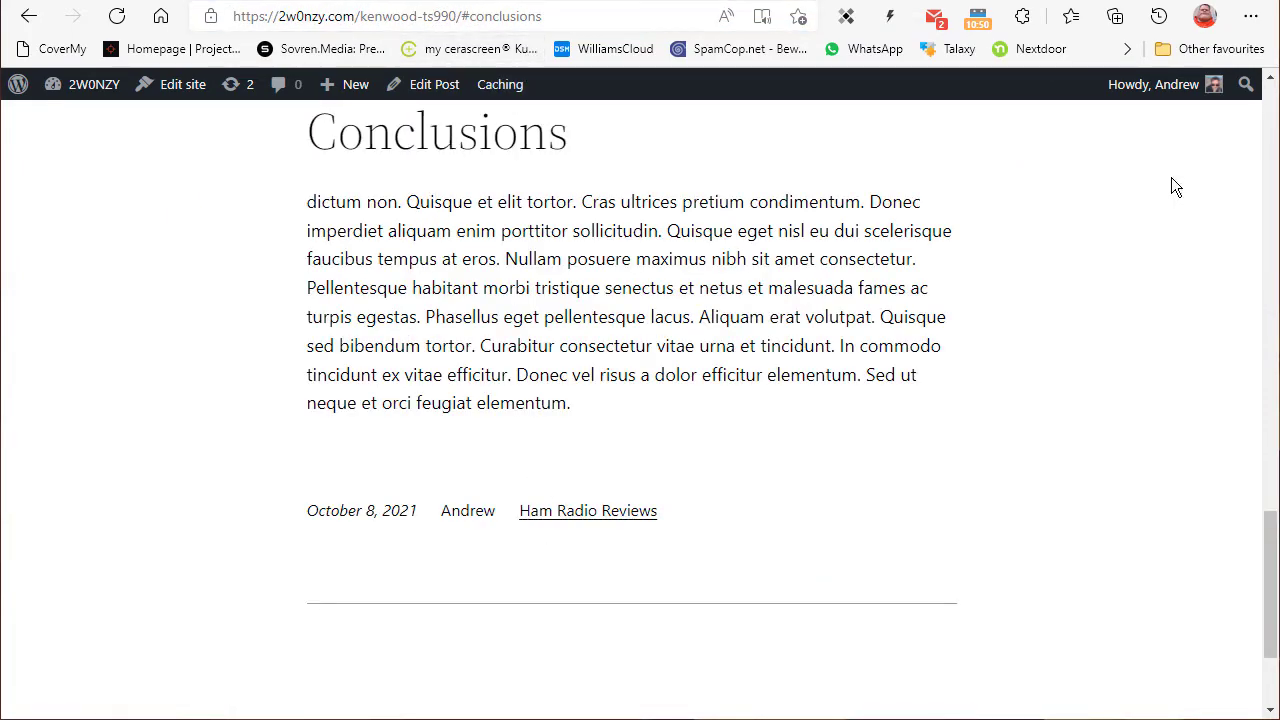
drag(1270, 580, 1270, 243)
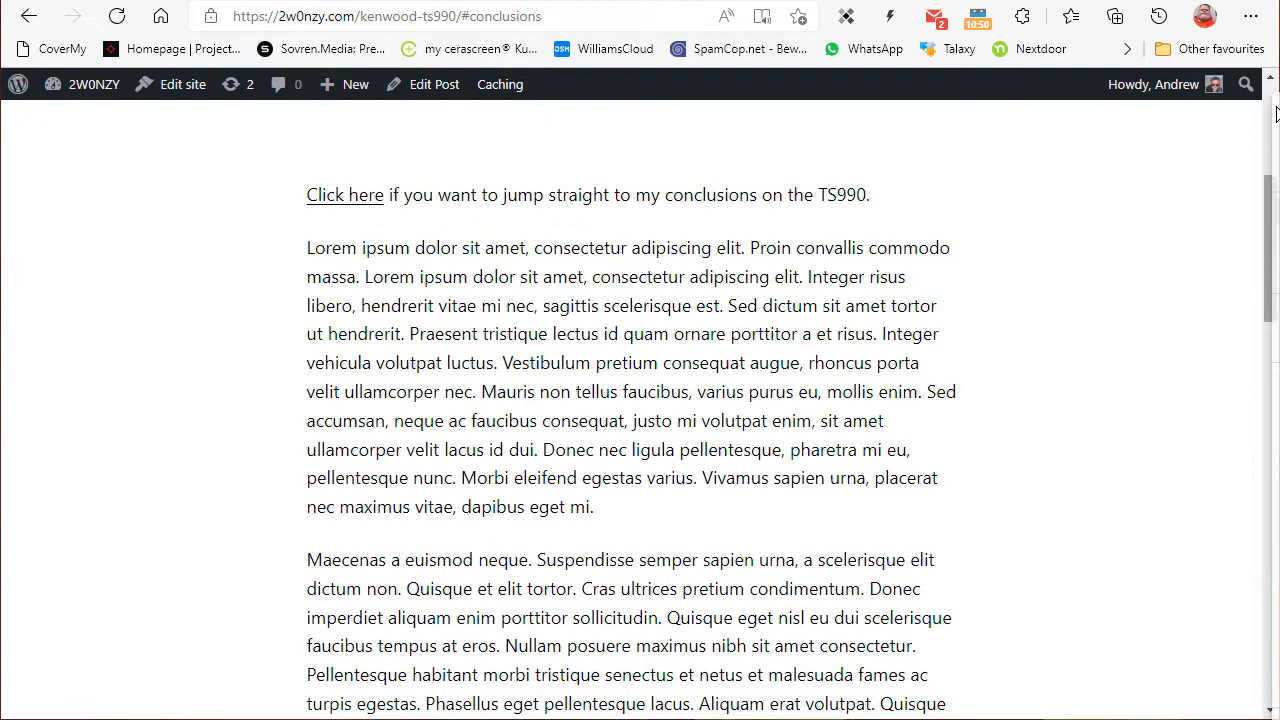
scroll(1268, 150, up, 5)
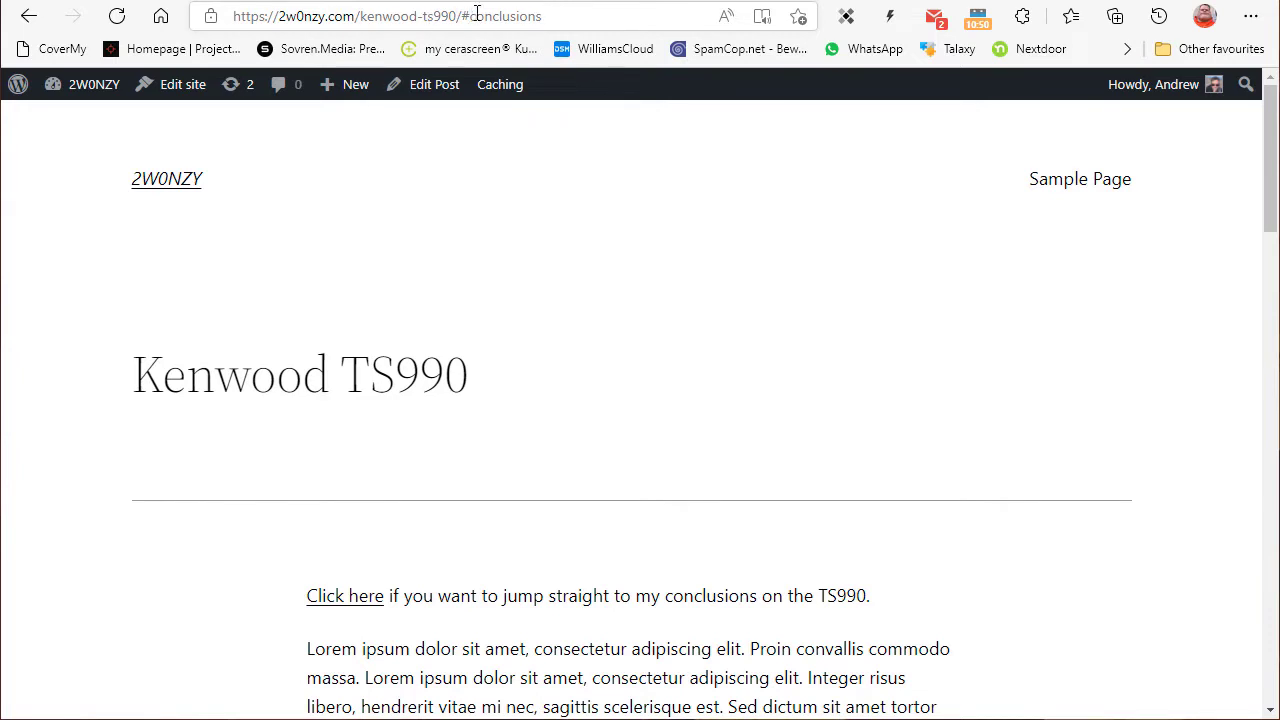
Step: Remove #conclusions from the address, reload the post, and copy its plain URL
drag(466, 15, 366, 16)
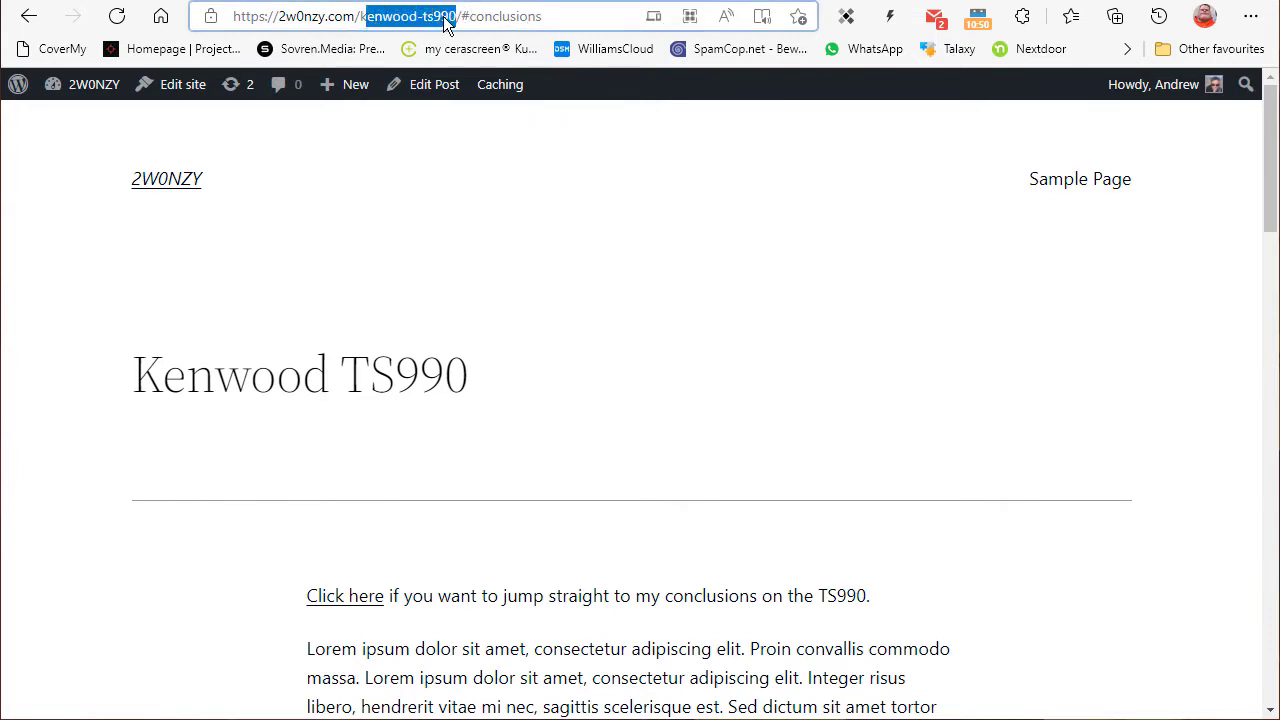
drag(462, 16, 240, 30)
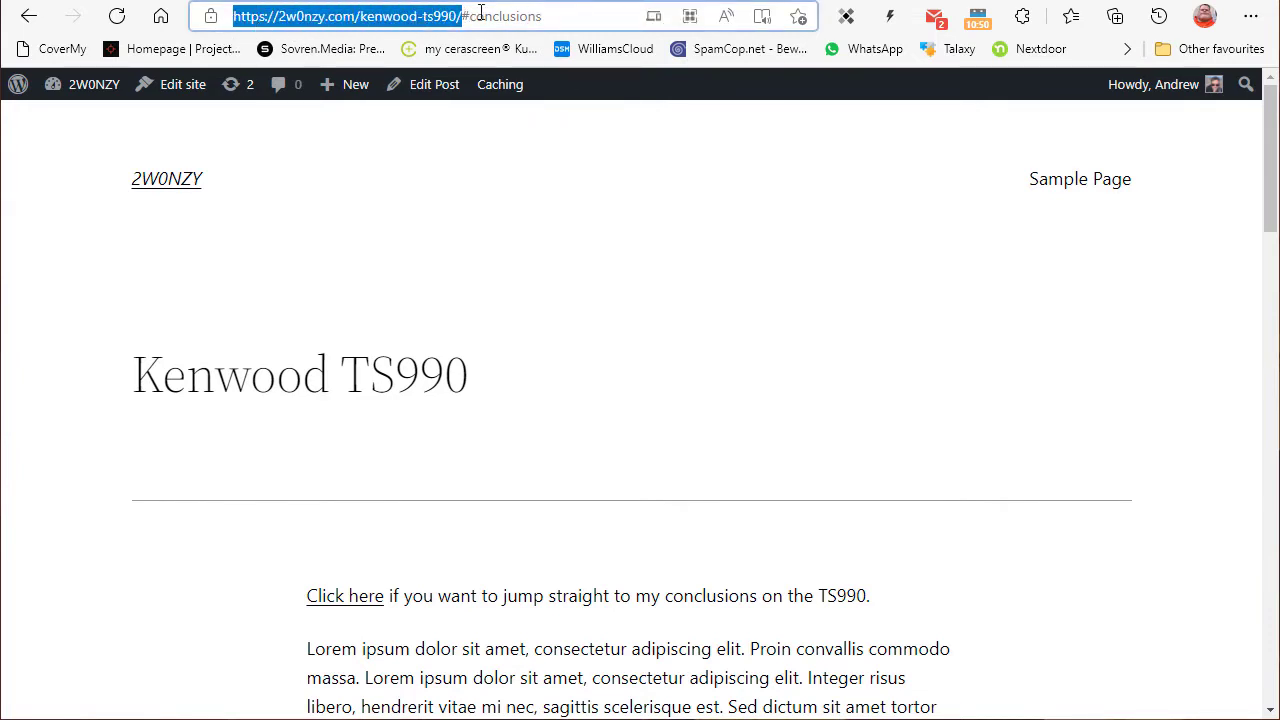
shift+click(575, 21)
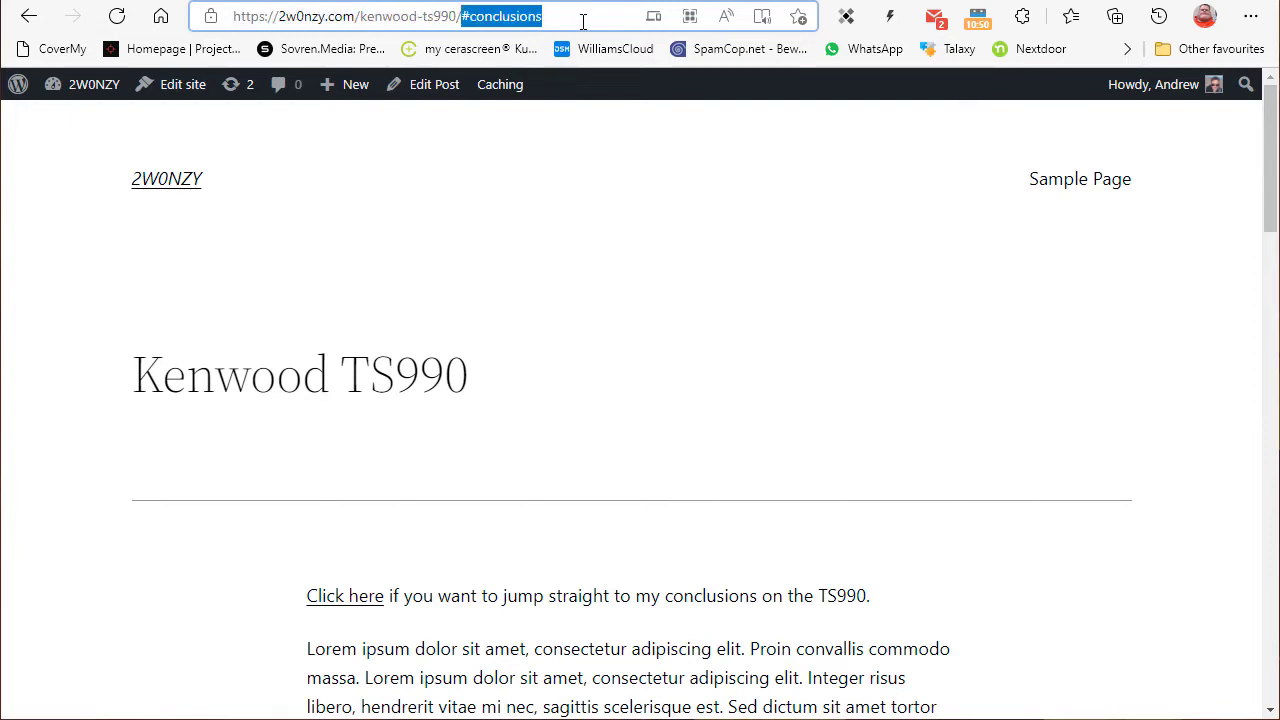
key(BackSpace)
key(Return)
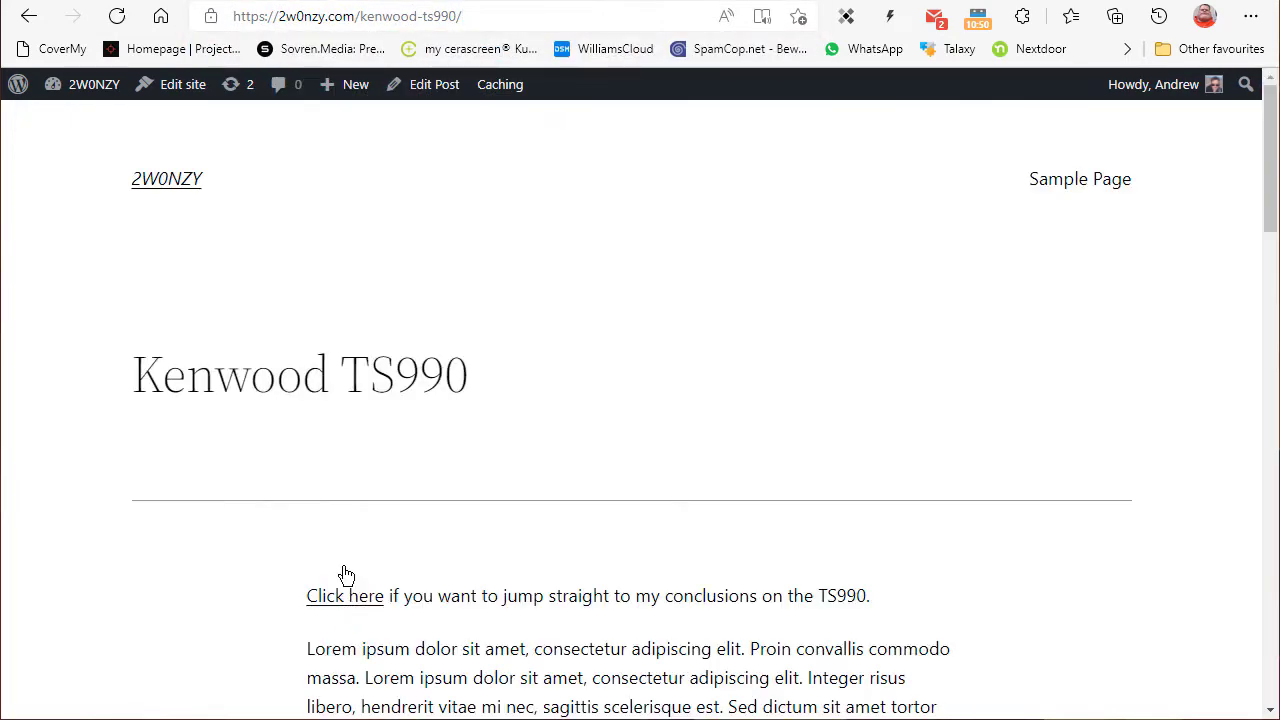
right_click(487, 17)
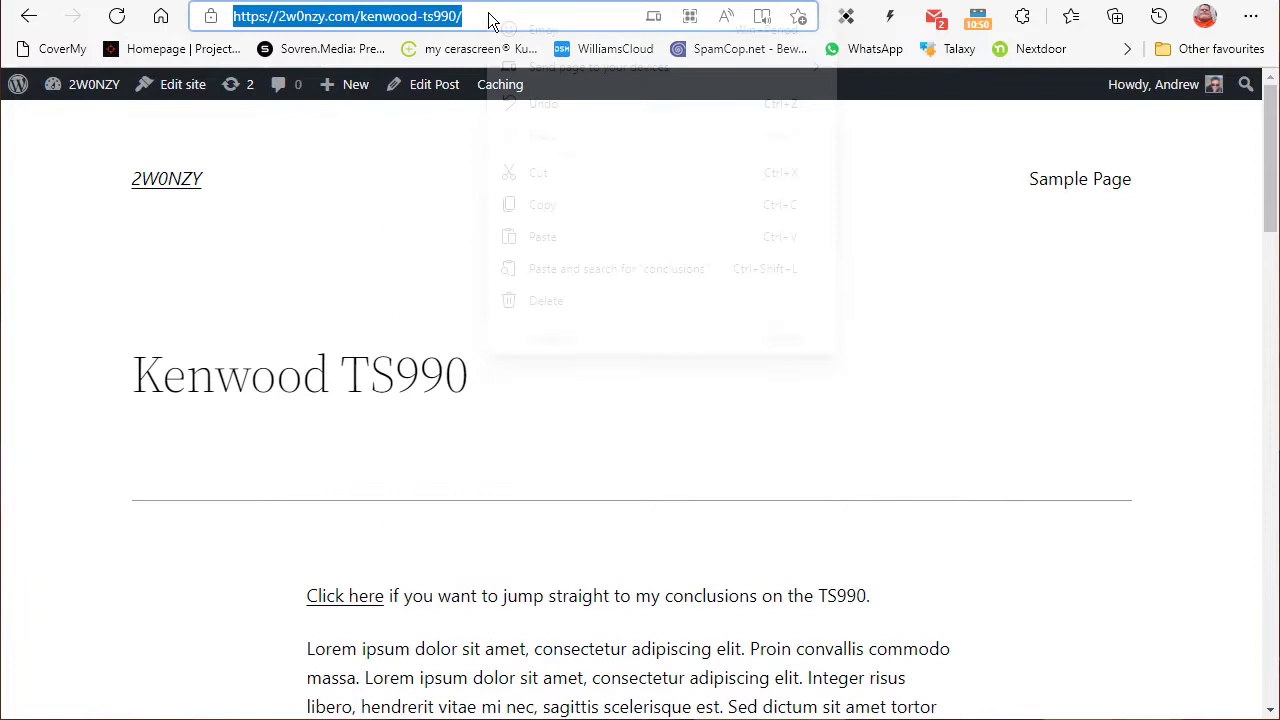
click(540, 196)
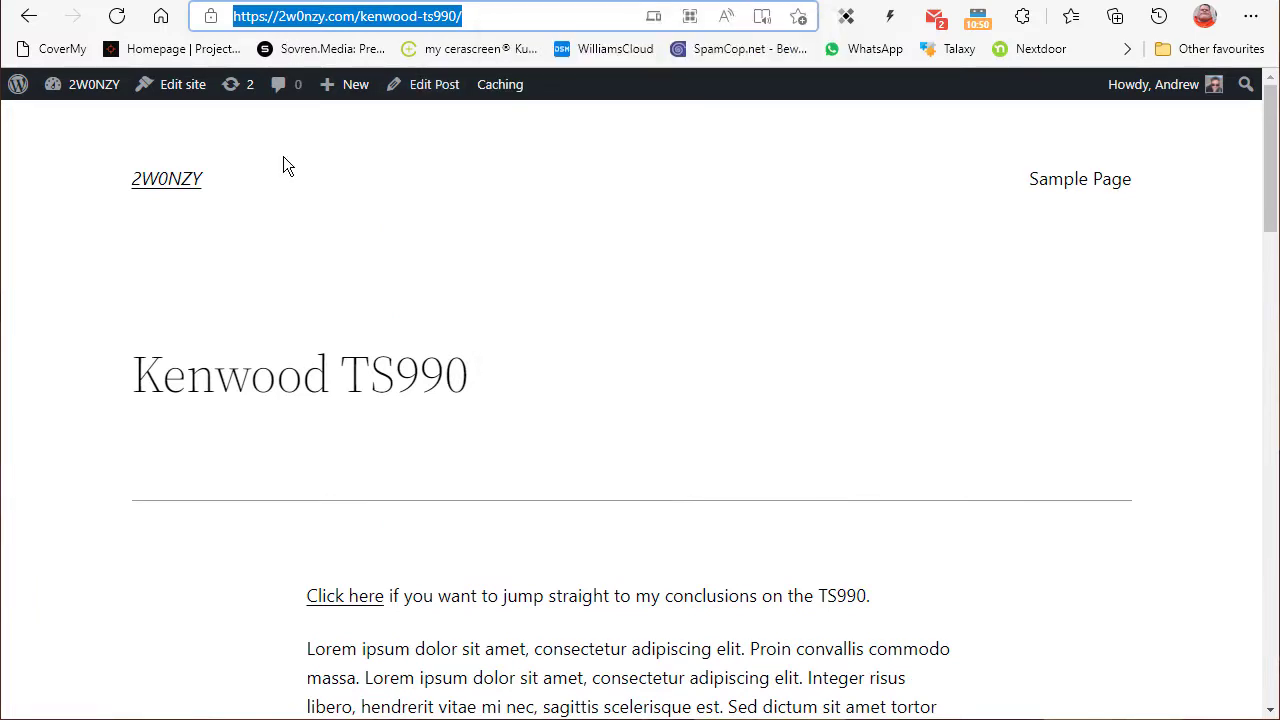
key(ctrl+Tab)
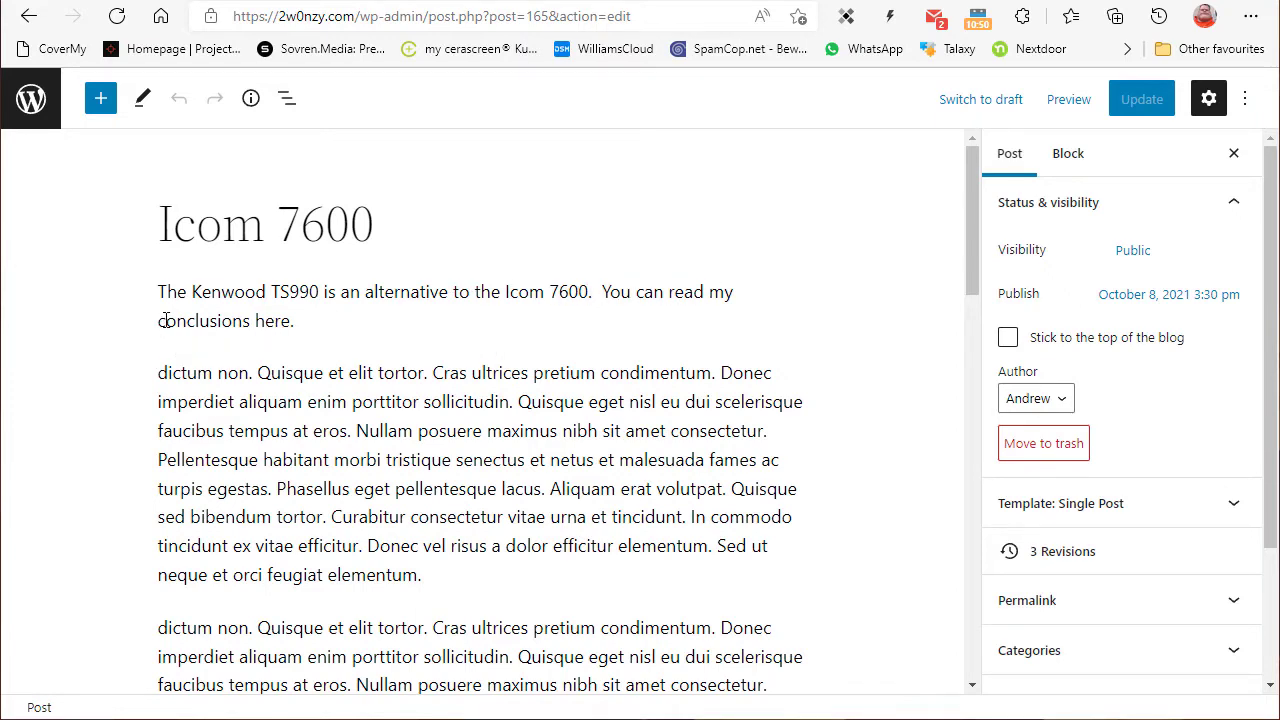
drag(158, 321, 302, 323)
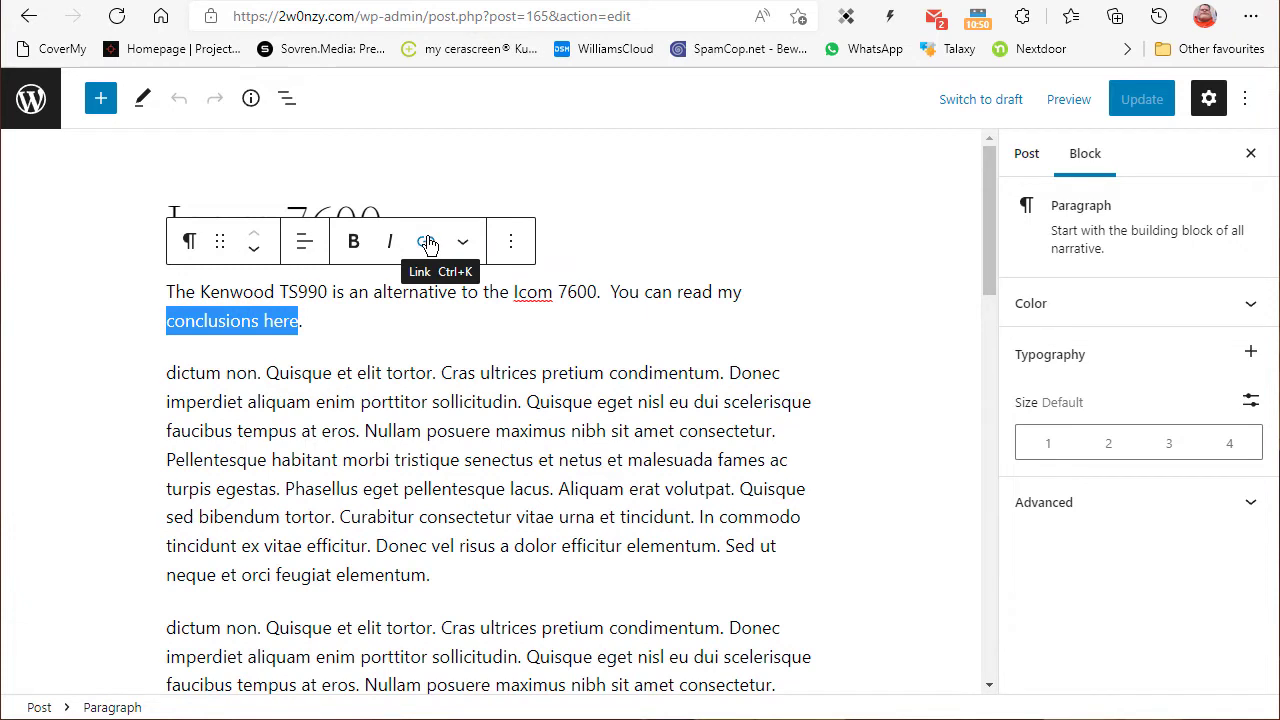
click(427, 243)
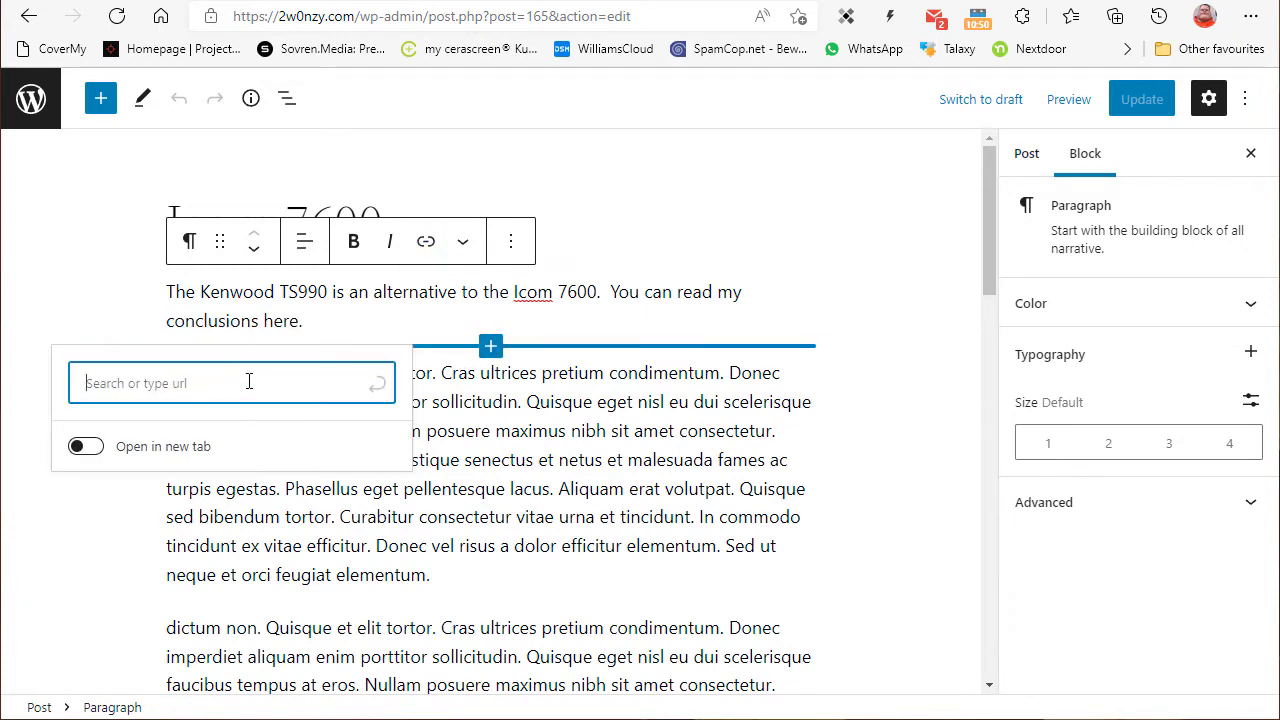
key(ctrl+v)
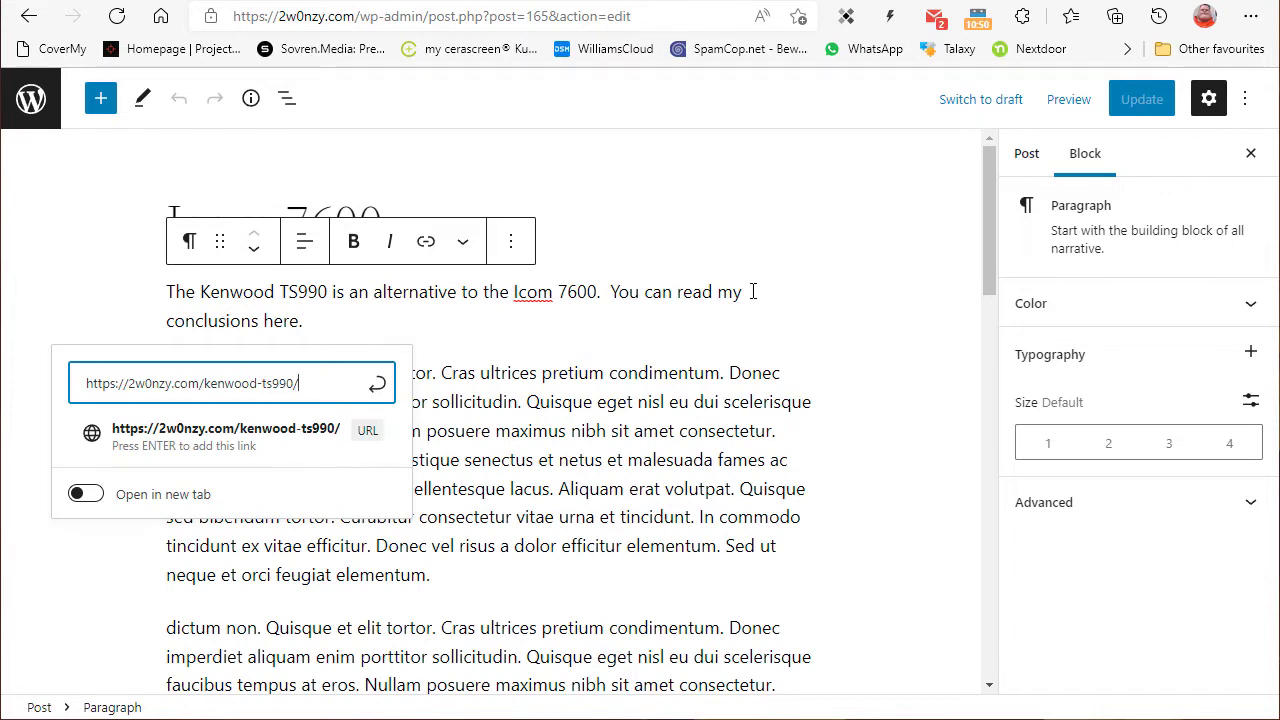
text(#conclusions)
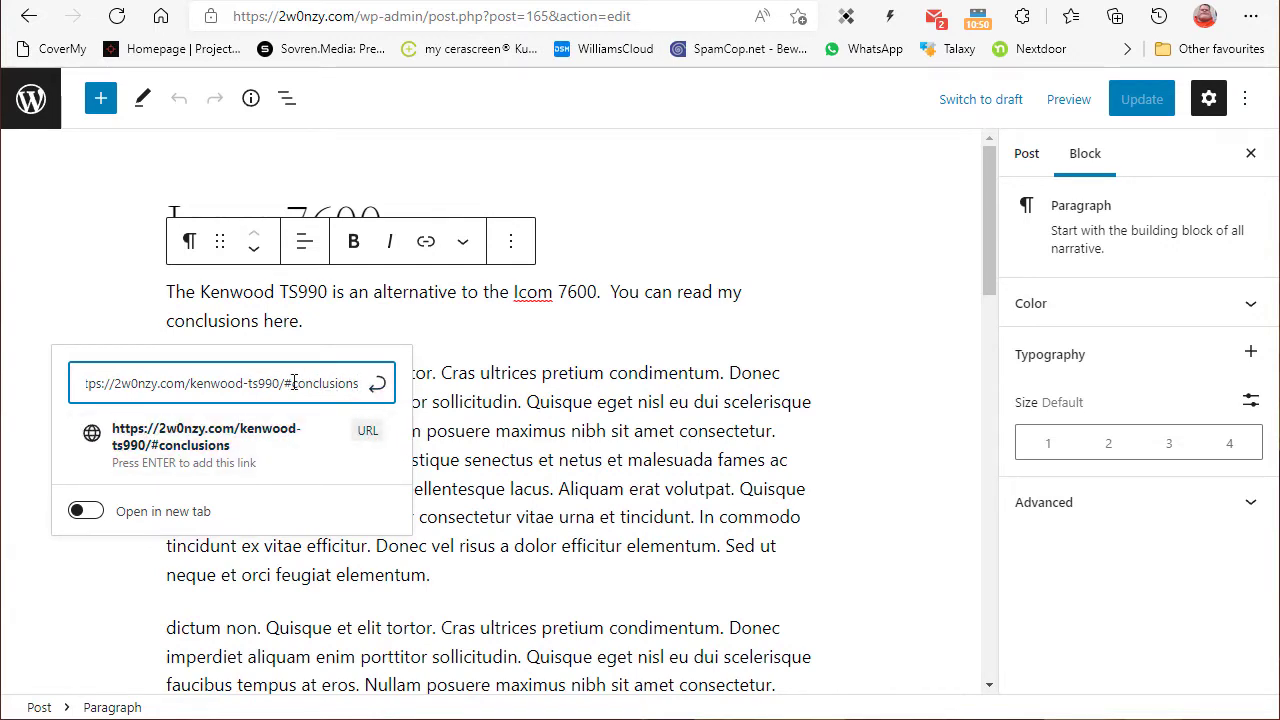
click(352, 383)
click(298, 385)
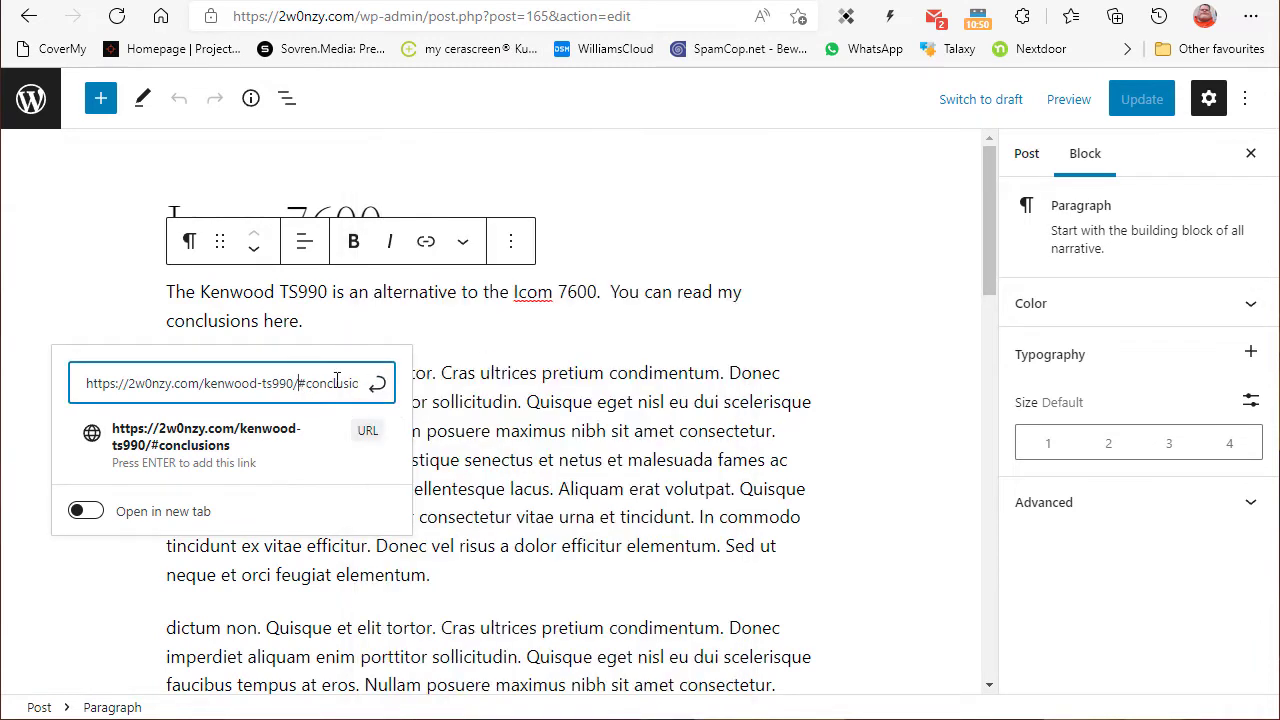
click(380, 390)
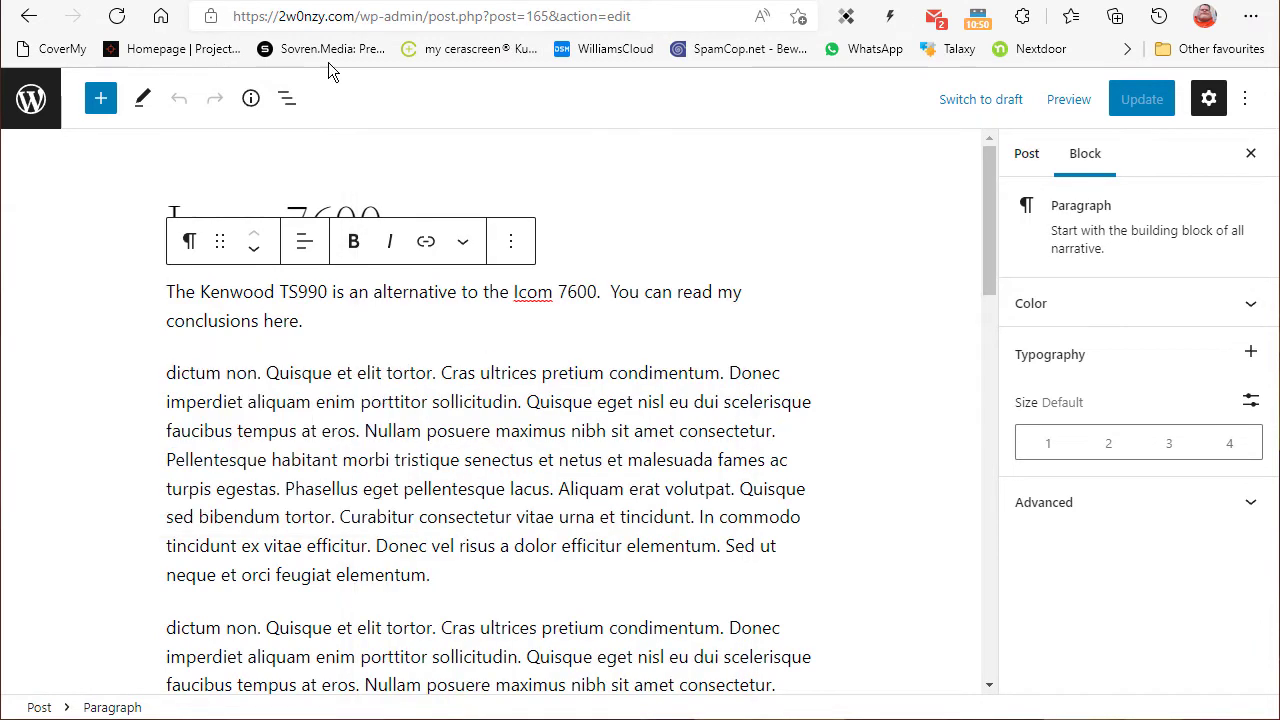
click(1143, 98)
Step: Link 'conclusions here' to the pasted TS990 URL plus #conclusions, update, and open the TS990 post
mouse_move(301, 321)
mouse_down()
mouse_move(163, 326)
mouse_move(212, 304)
mouse_move(168, 321)
mouse_move(298, 320)
mouse_up()
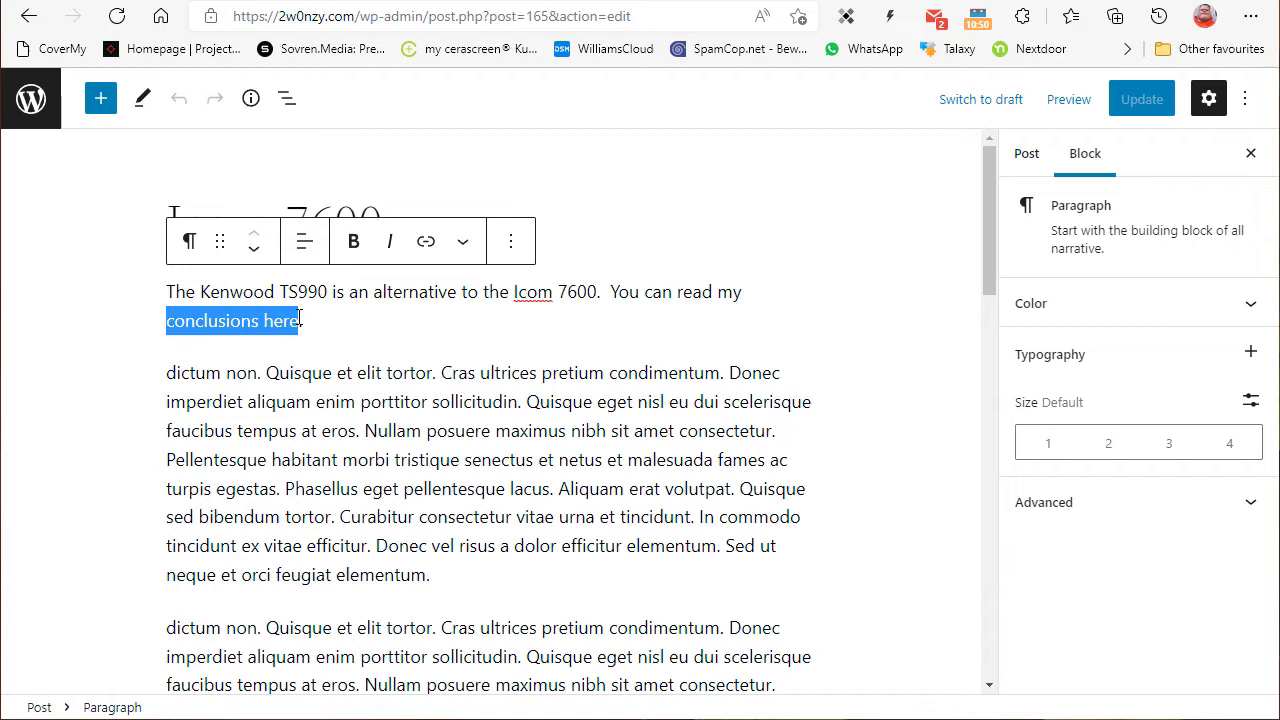
click(426, 241)
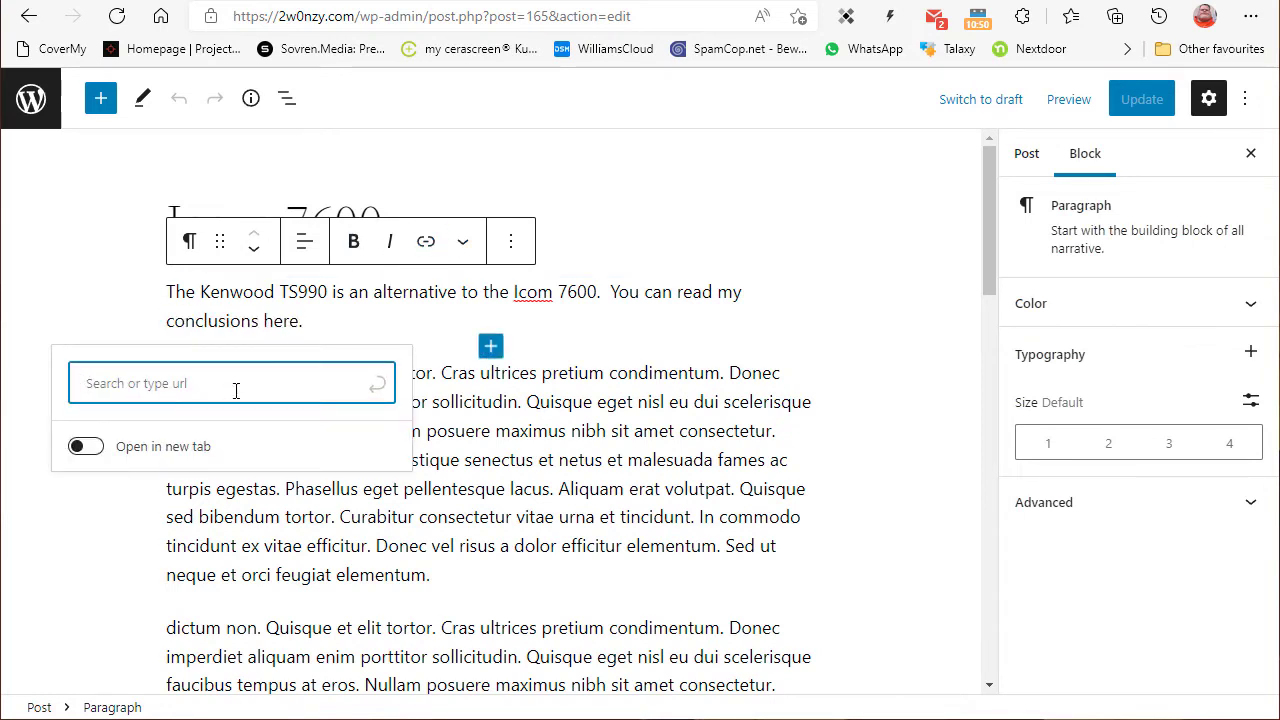
key(ctrl+v)
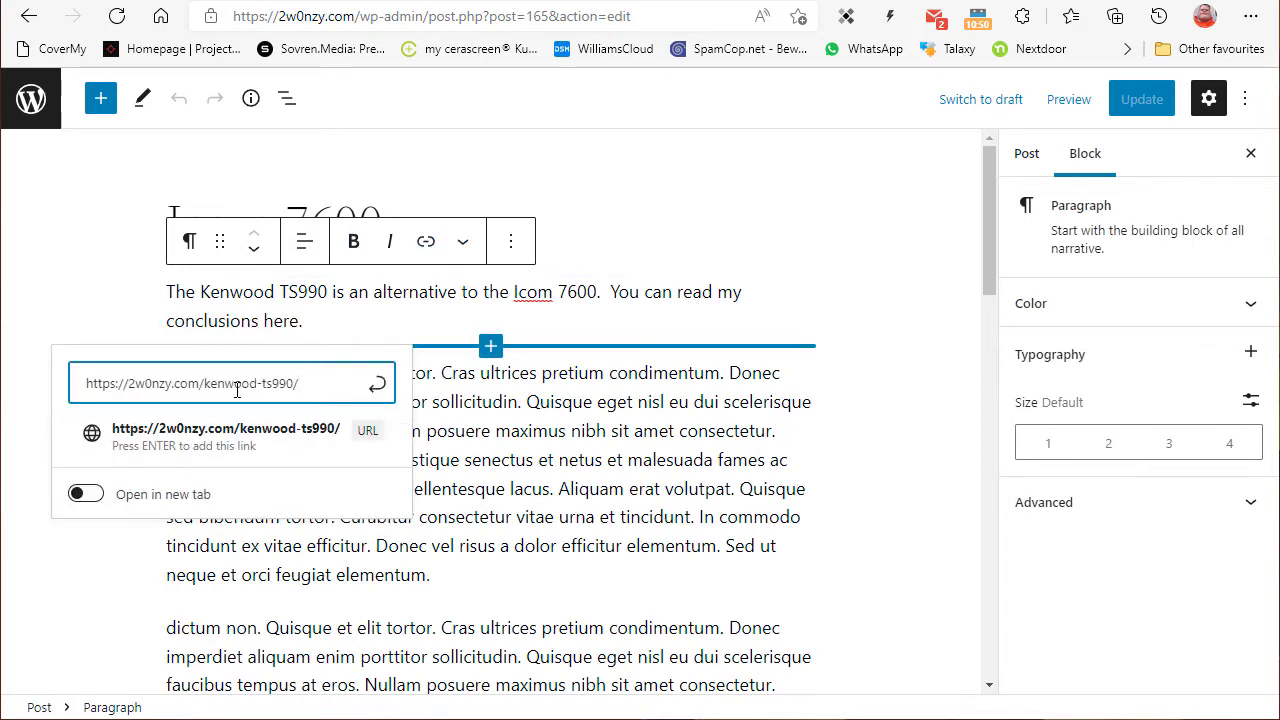
text(#conclu)
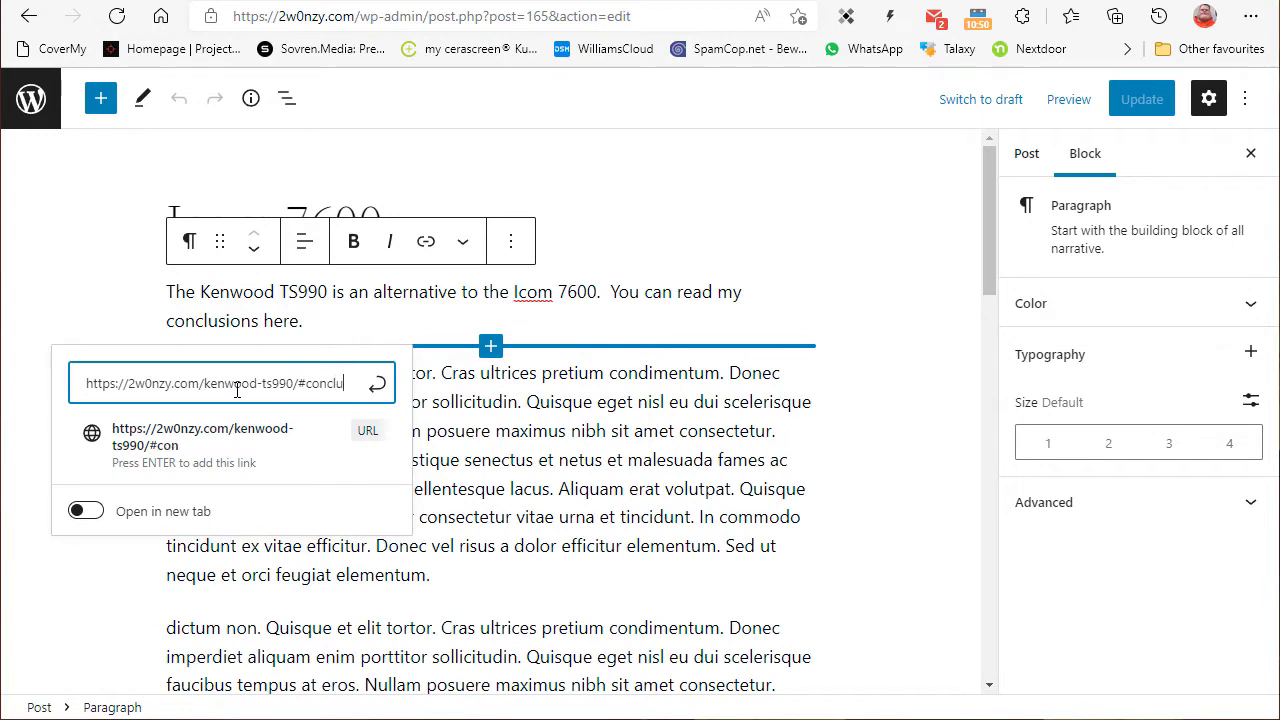
text(sions)
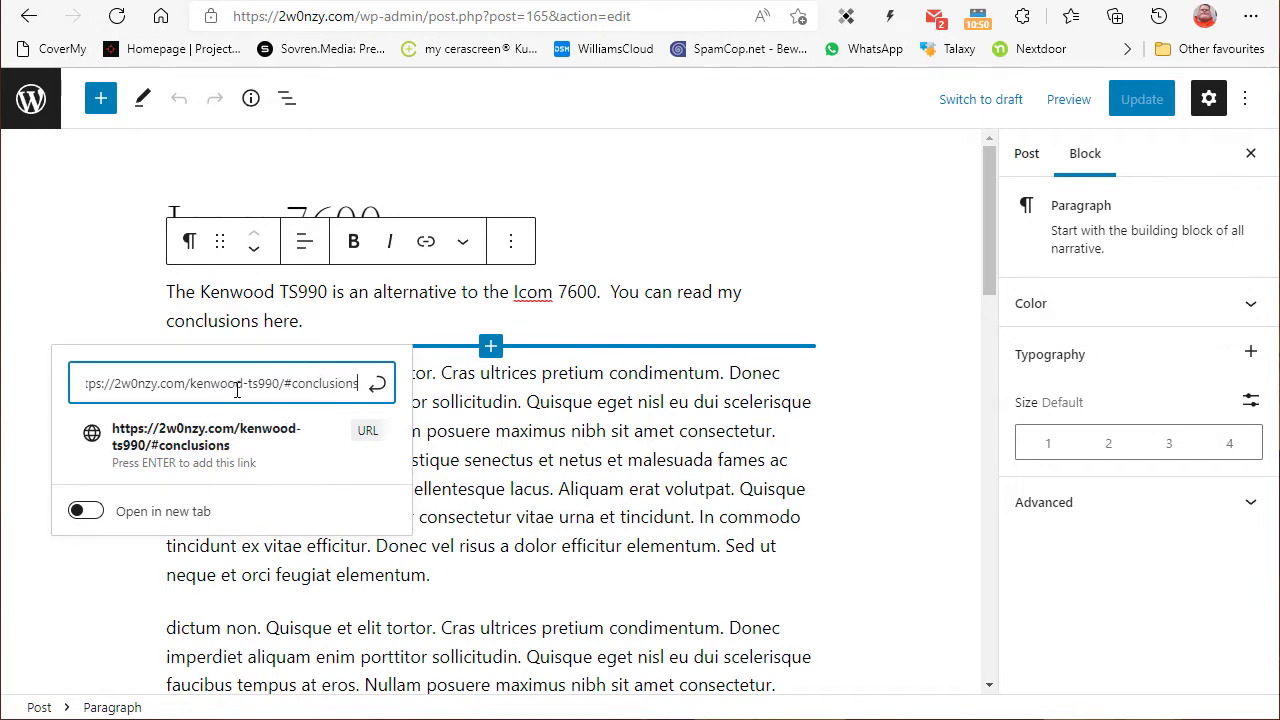
click(383, 387)
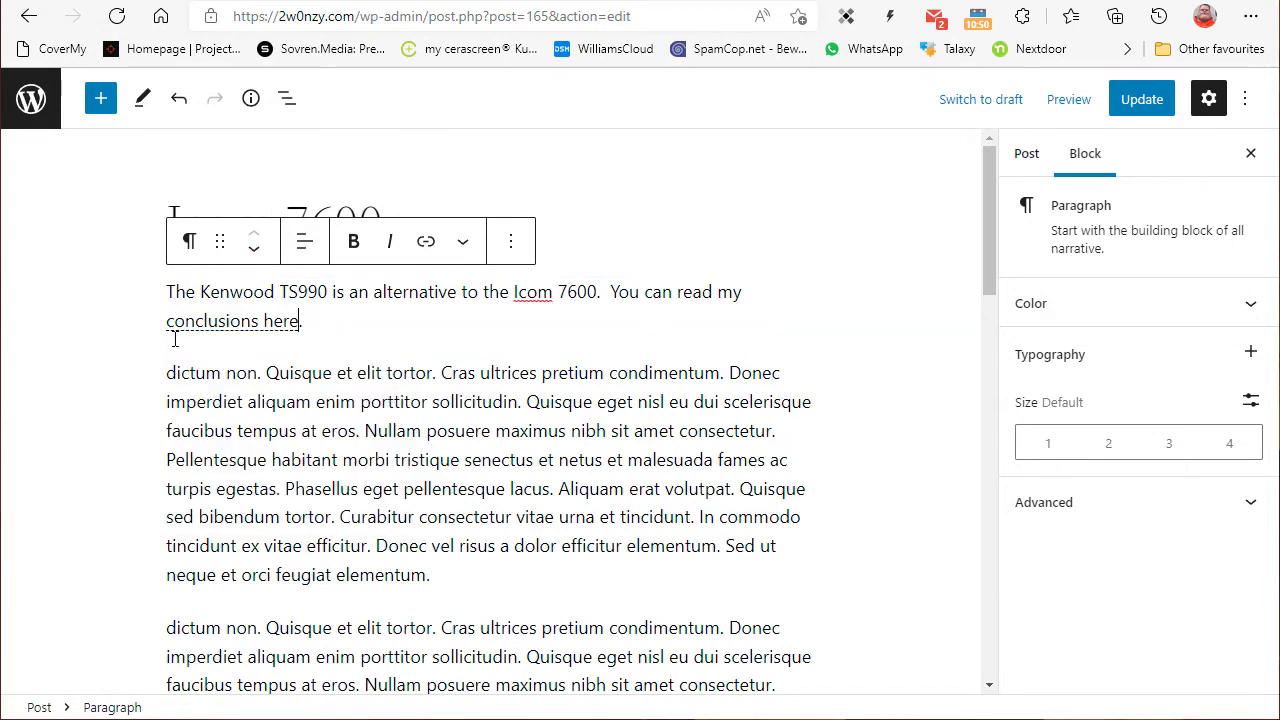
click(1128, 94)
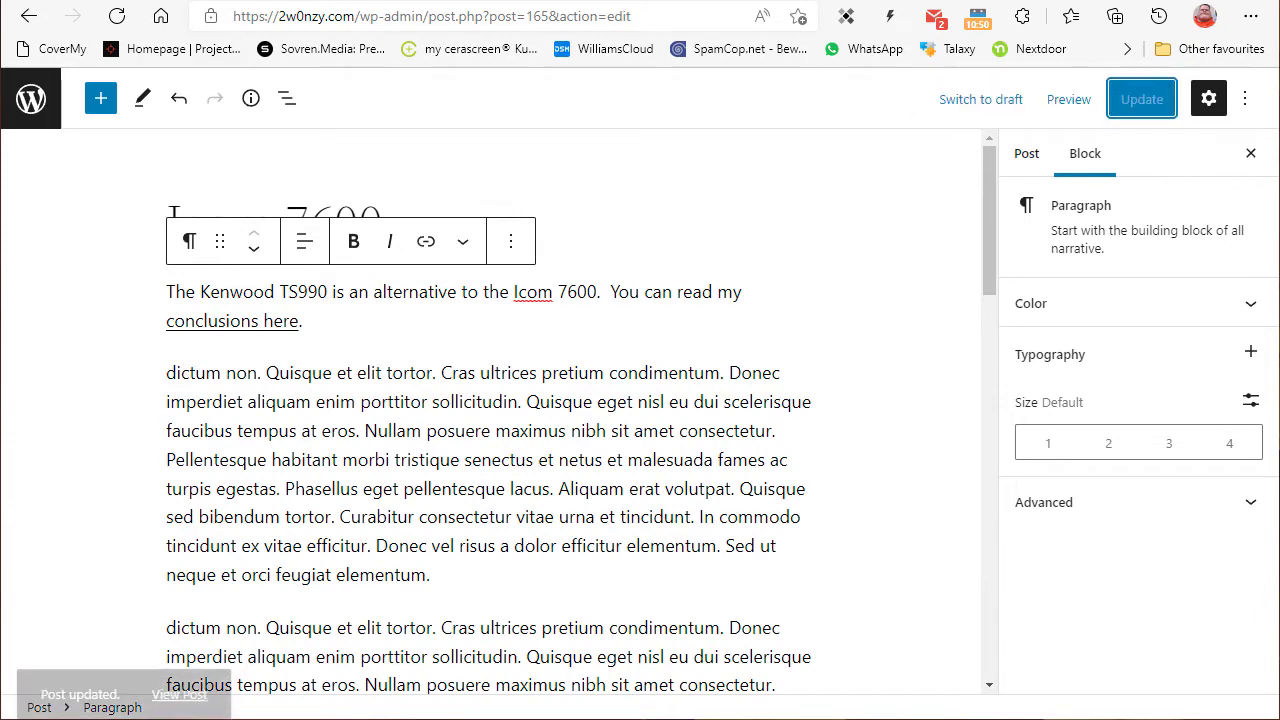
click(179, 654)
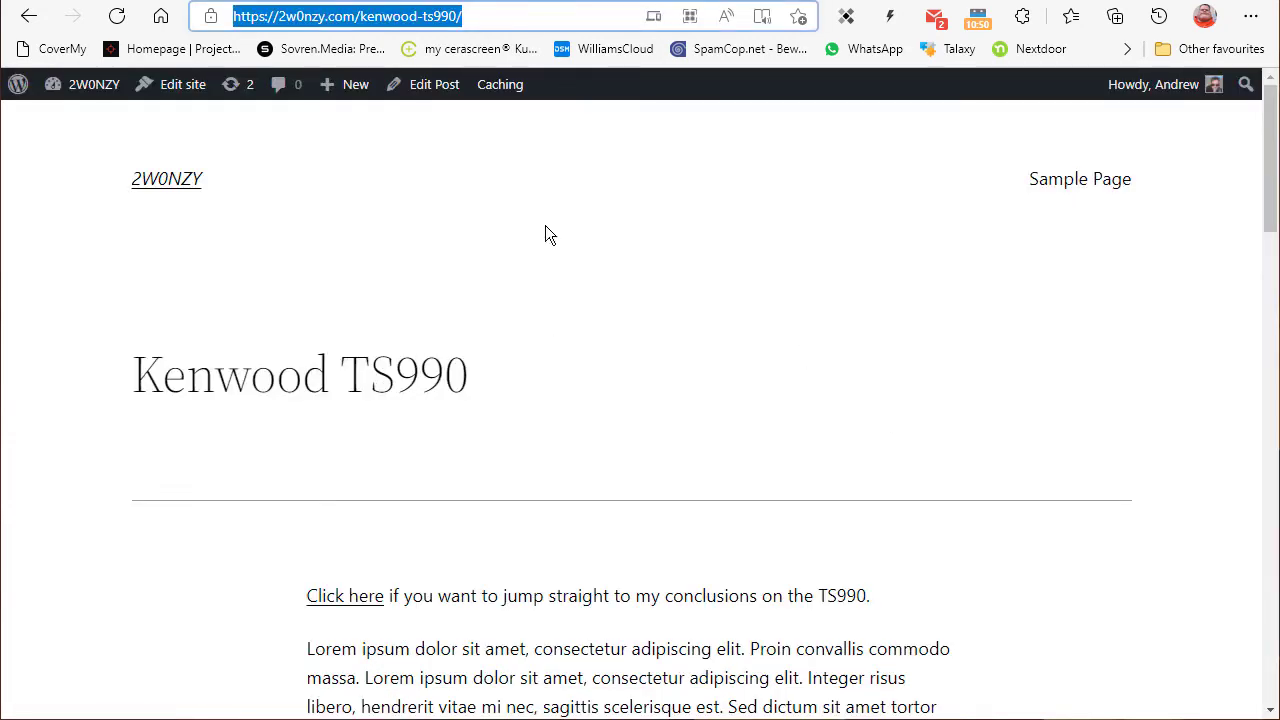
Step: From the home page, open the live Icom 7600 post and follow 'conclusions here' to the TS990 Conclusions section
click(175, 180)
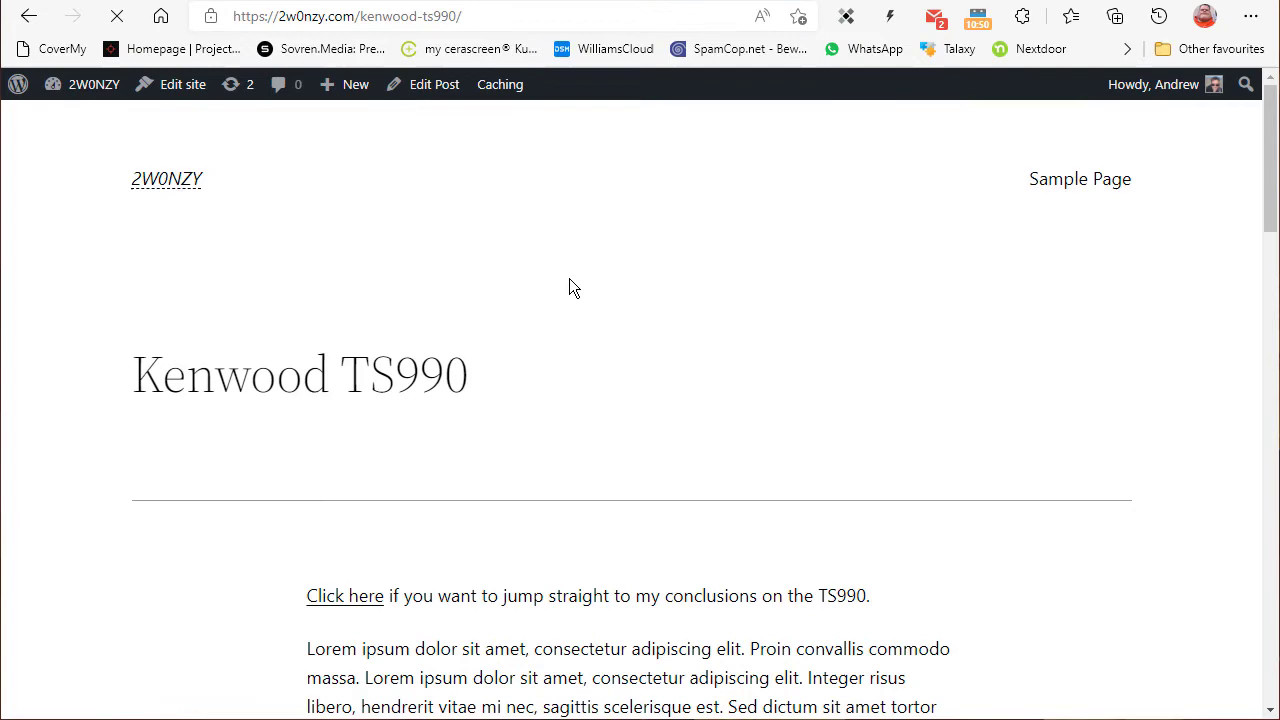
scroll(569, 281, down, 5)
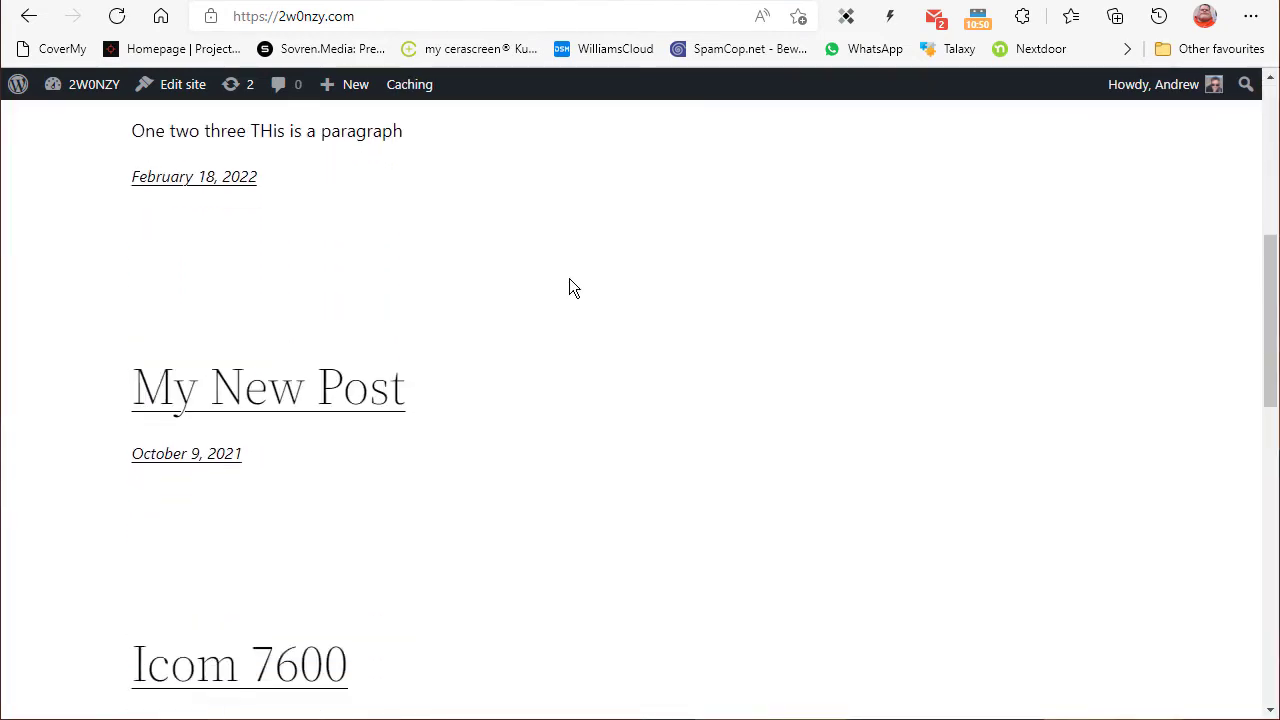
click(234, 472)
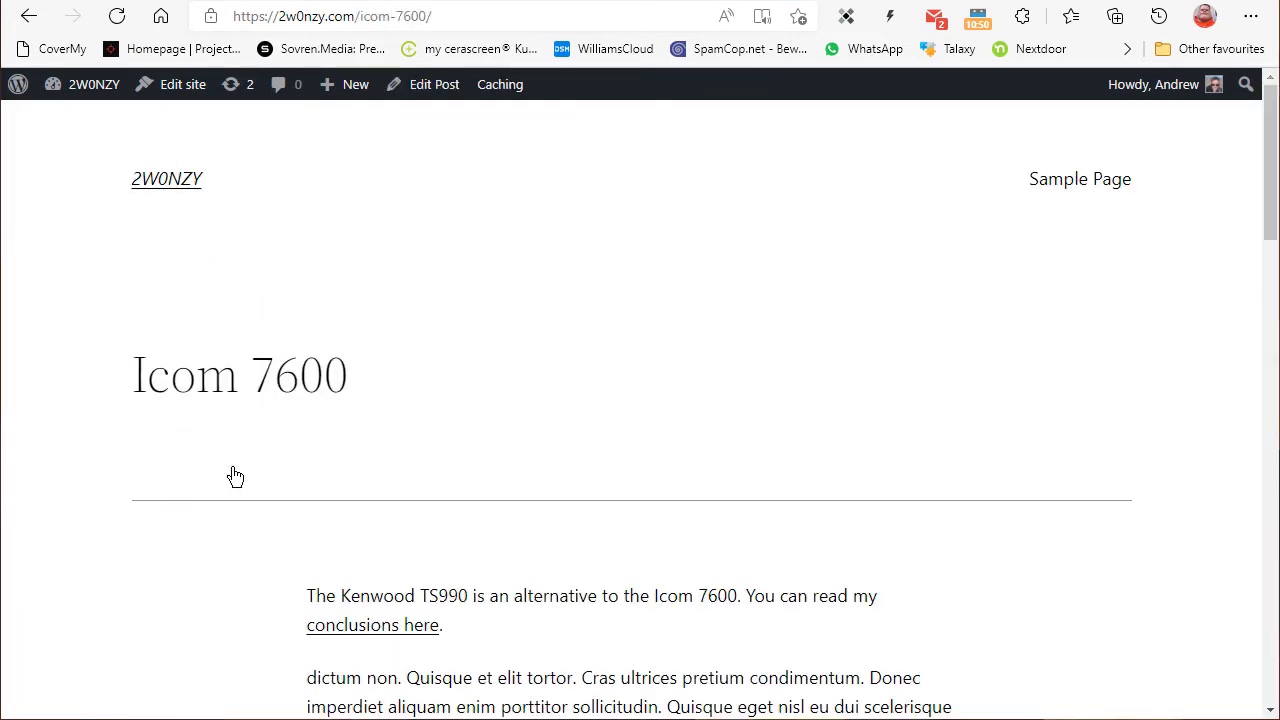
scroll(882, 302, down, 2)
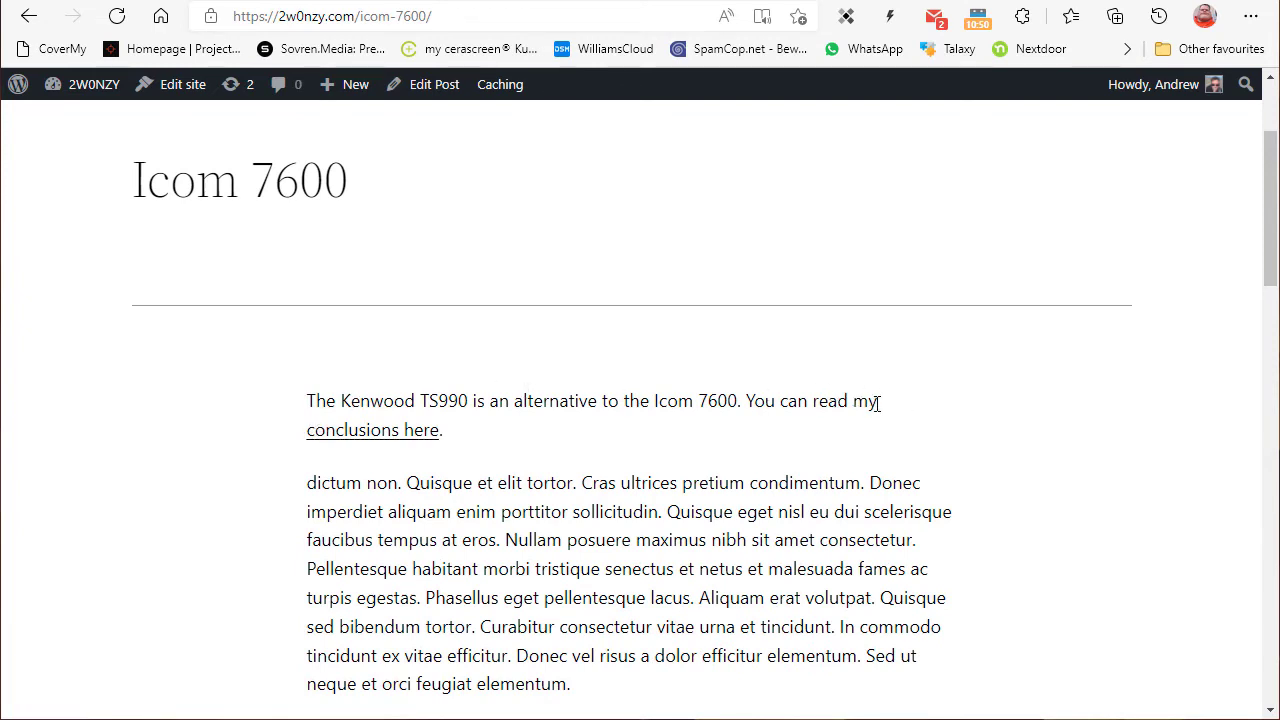
click(343, 432)
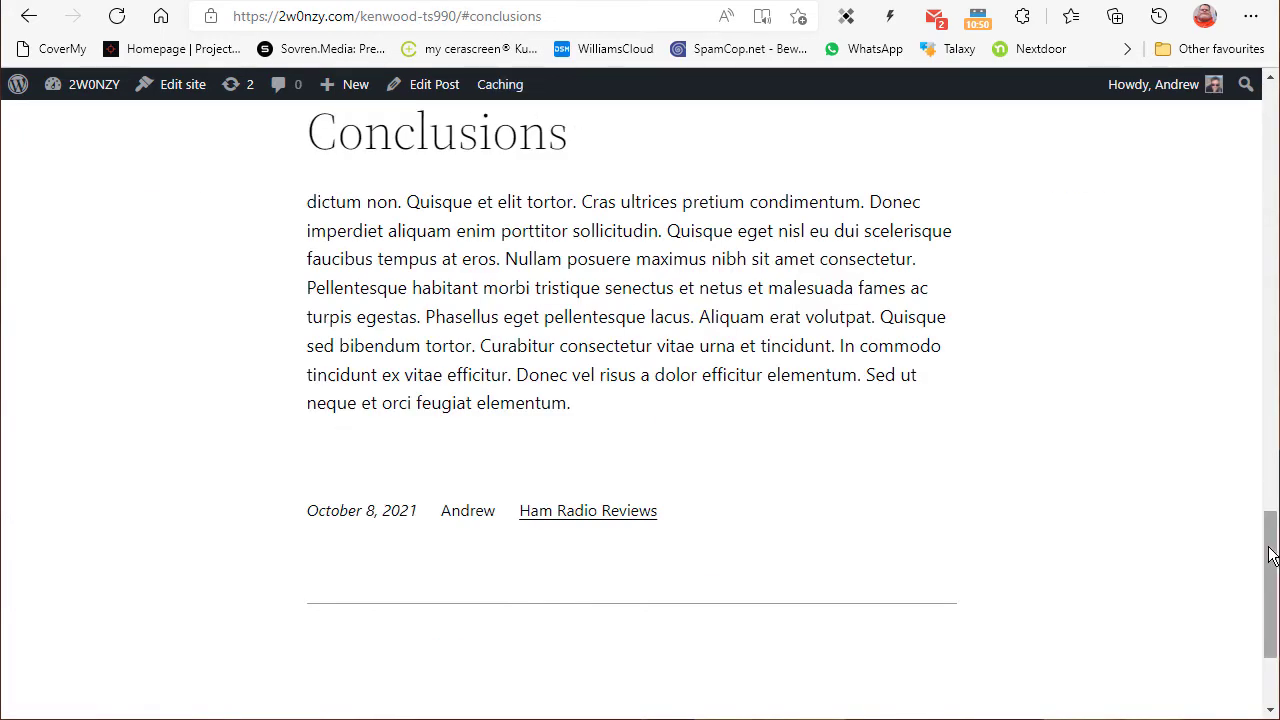
drag(1270, 585, 1248, 513)
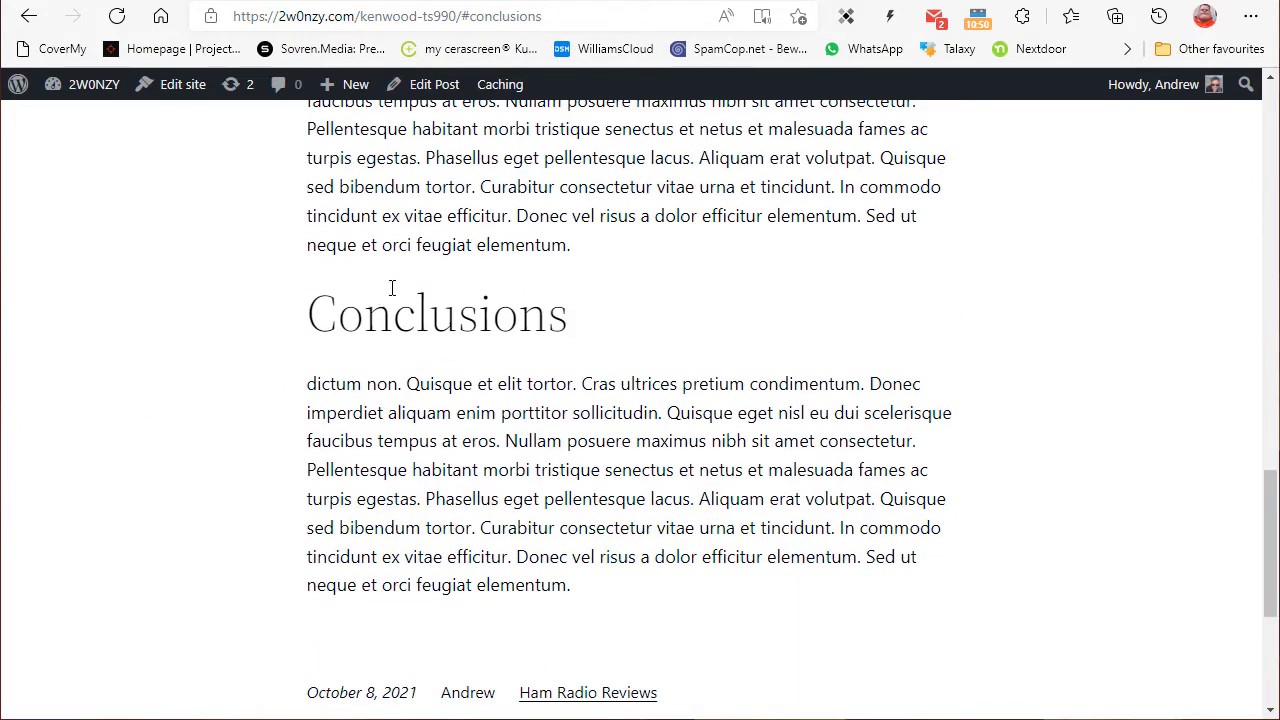